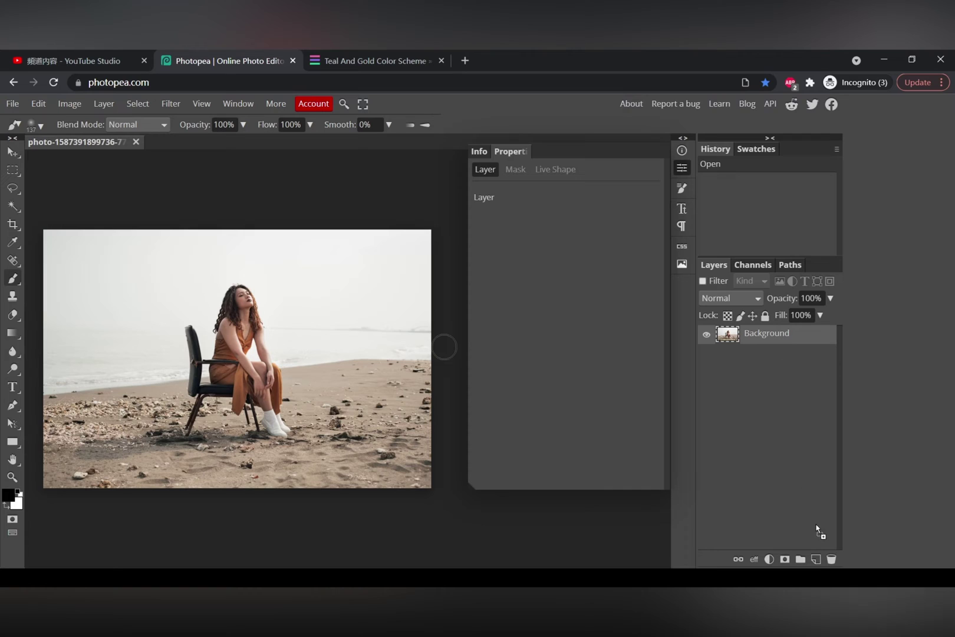
# Duplicate the Background layer of the beach photo as Layer 1 above it.
pyautogui.moveTo(815, 560); pyautogui.dragTo(816, 560)
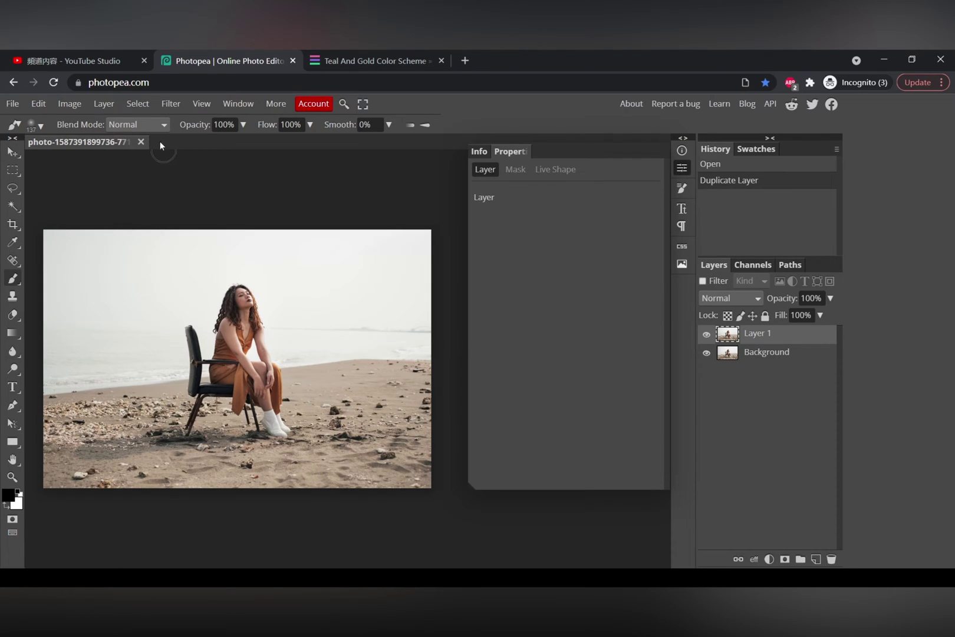
# Use Color Range at Fuzziness 40 to select sky and sea, removing the sand colours.
pyautogui.click(137, 105)
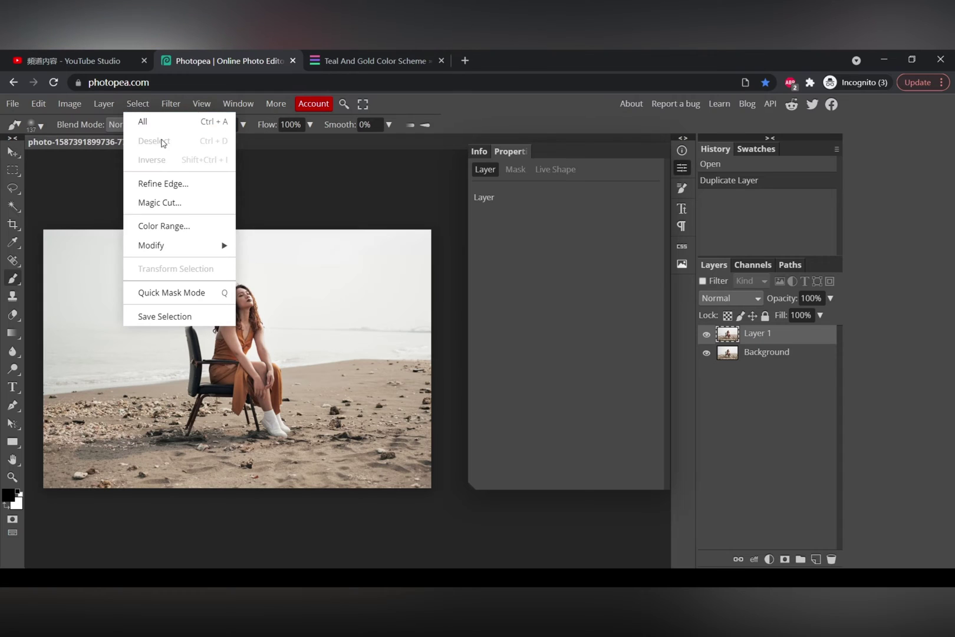
pyautogui.click(169, 226)
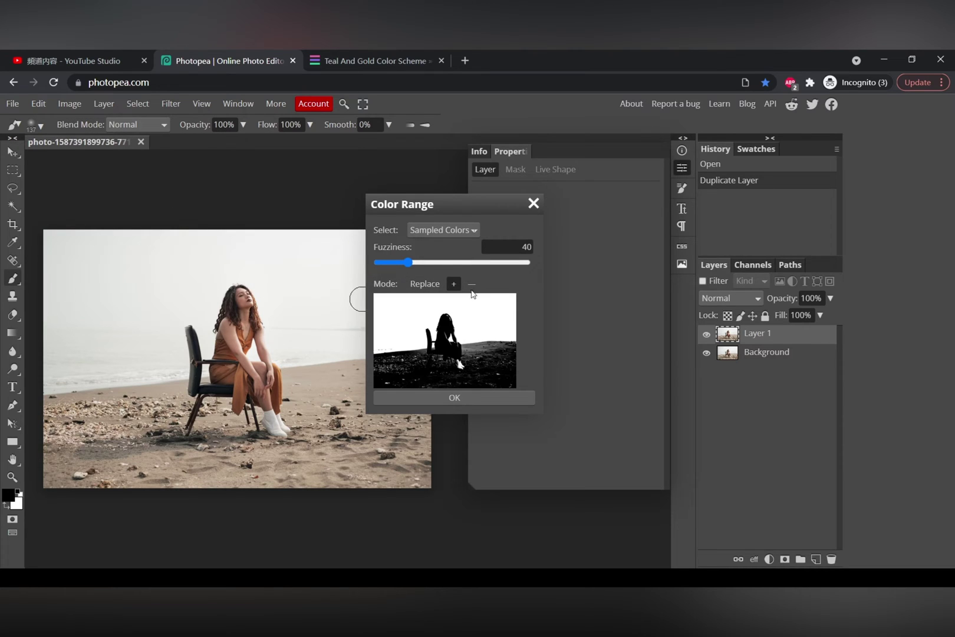
pyautogui.click(453, 284)
pyautogui.click(58, 383)
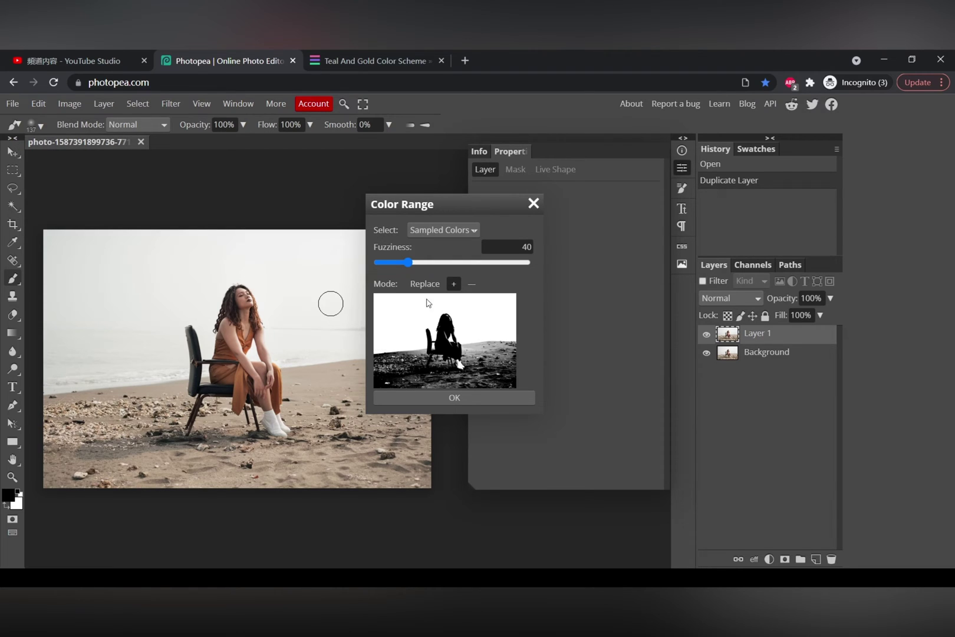
pyautogui.click(471, 283)
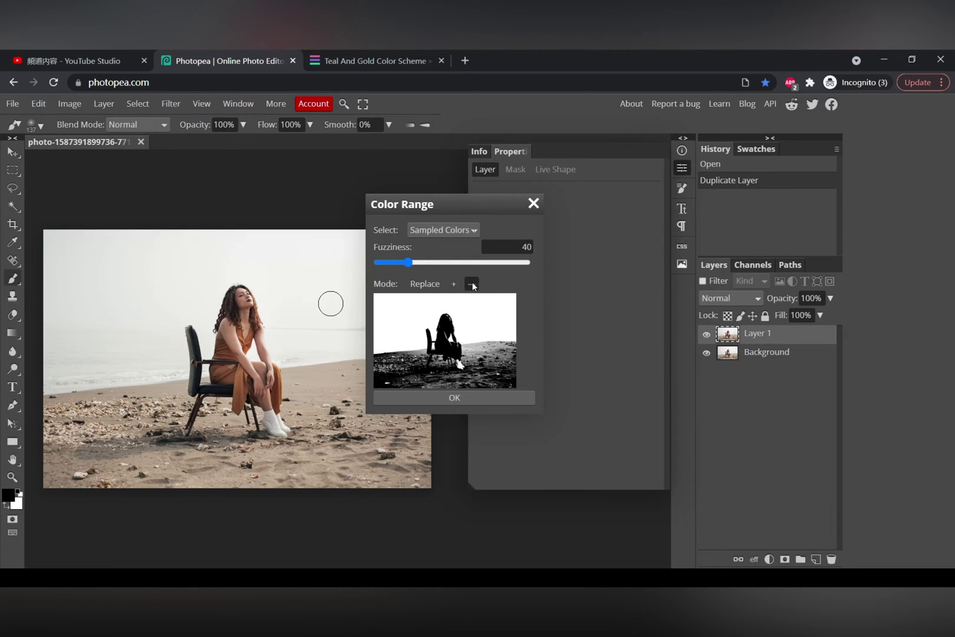
pyautogui.click(209, 457)
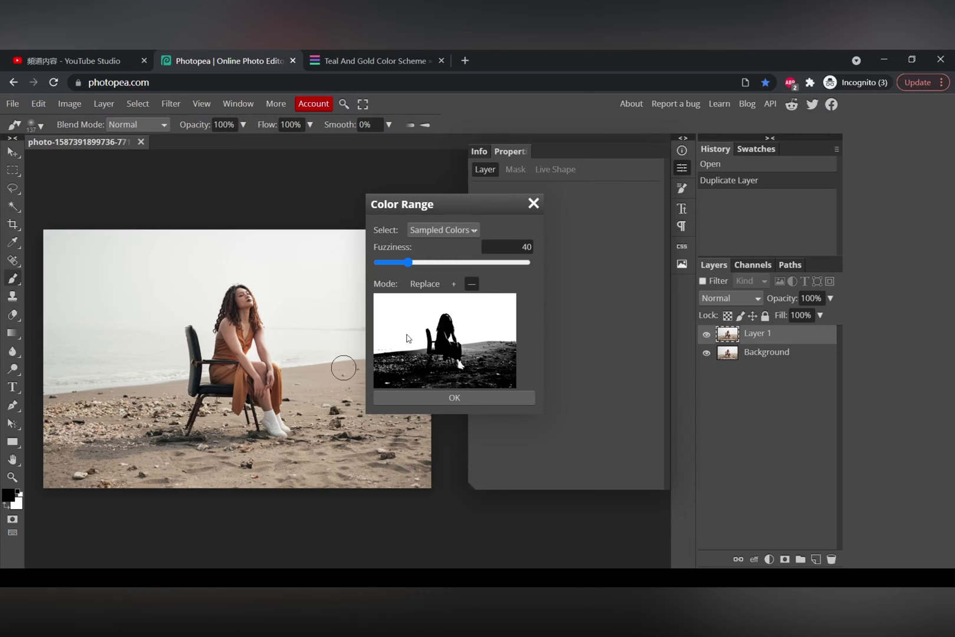
pyautogui.click(98, 413)
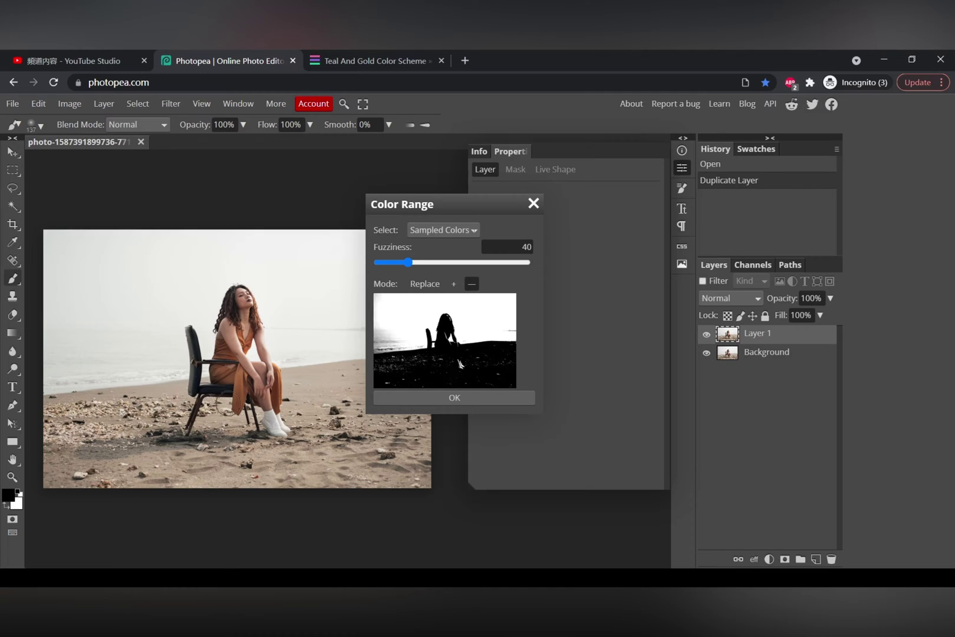
pyautogui.click(453, 285)
pyautogui.click(56, 363)
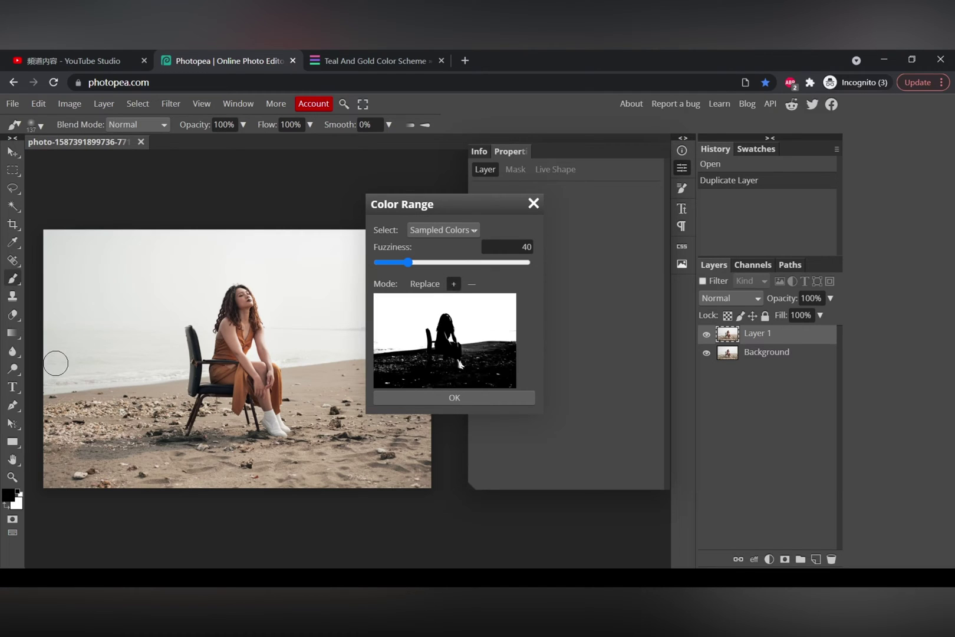
pyautogui.click(484, 402)
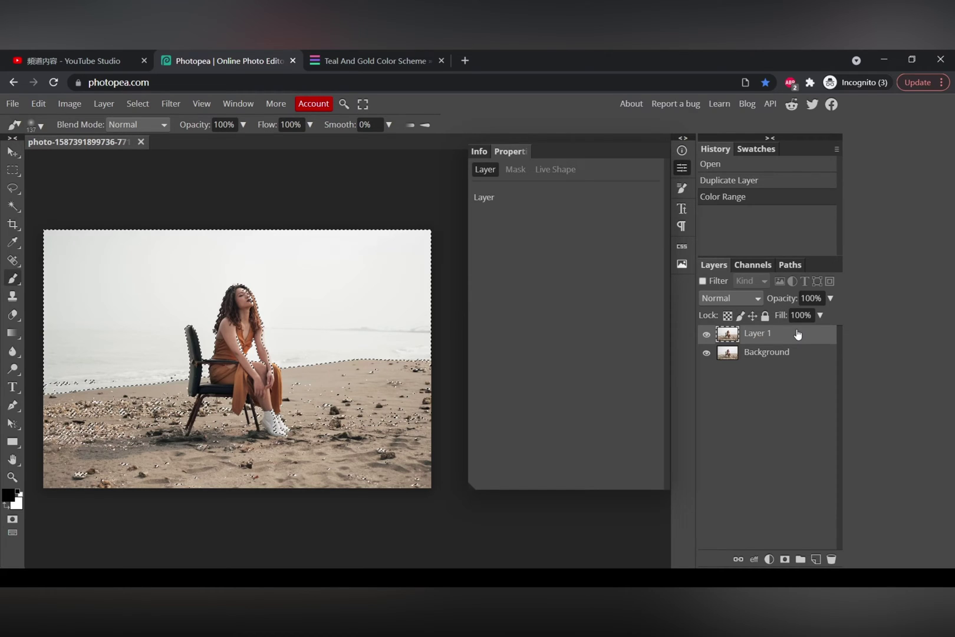
# Group Layer 1 into Folder 1 and mask the folder with the sky-and-sea selection.
pyautogui.hotkey('ctrl', 'g')
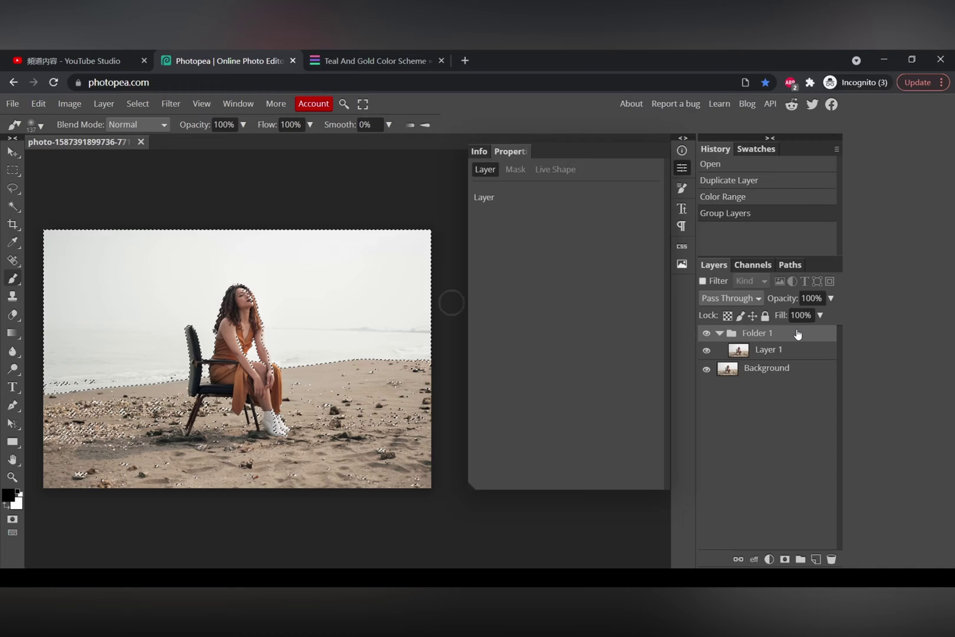
pyautogui.click(784, 559)
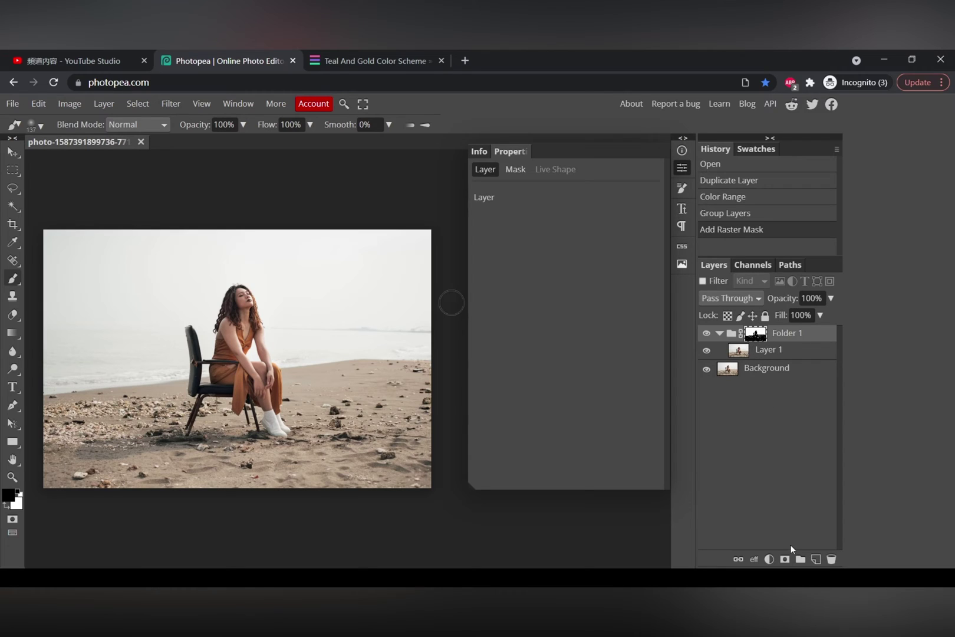
pyautogui.click(769, 559)
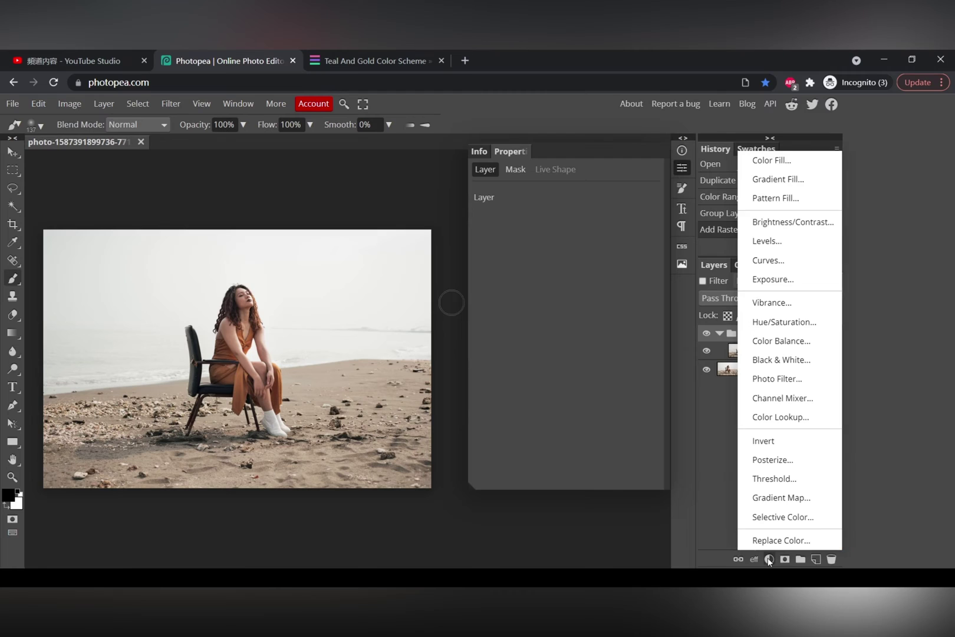
# Add a Selective Color layer setting Whites to Cyan 41%, Magenta 14%, Yellow -15%, Black 13%.
pyautogui.click(787, 518)
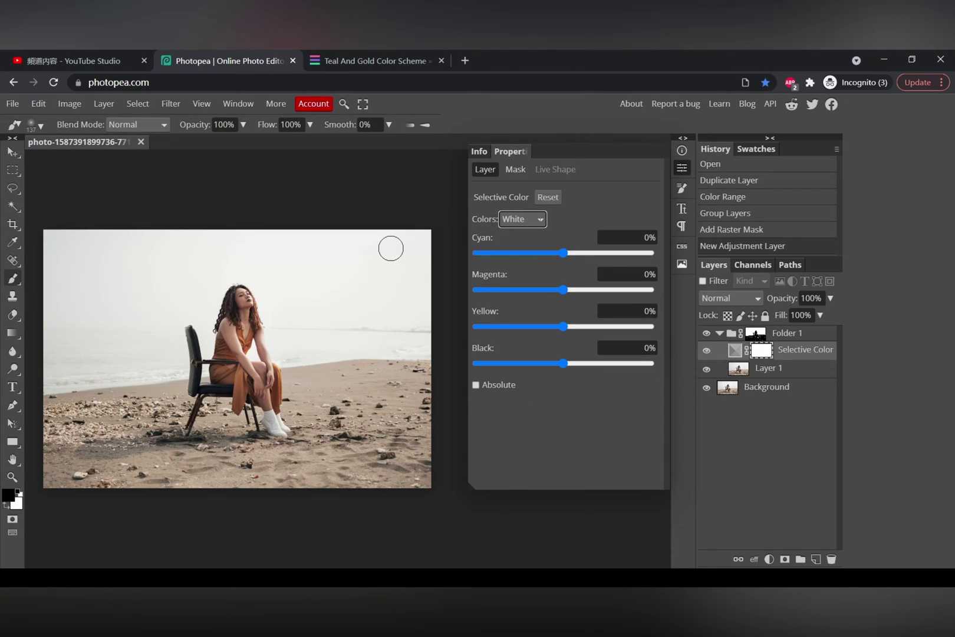
pyautogui.click(564, 254)
pyautogui.moveTo(564, 255); pyautogui.dragTo(598, 258)
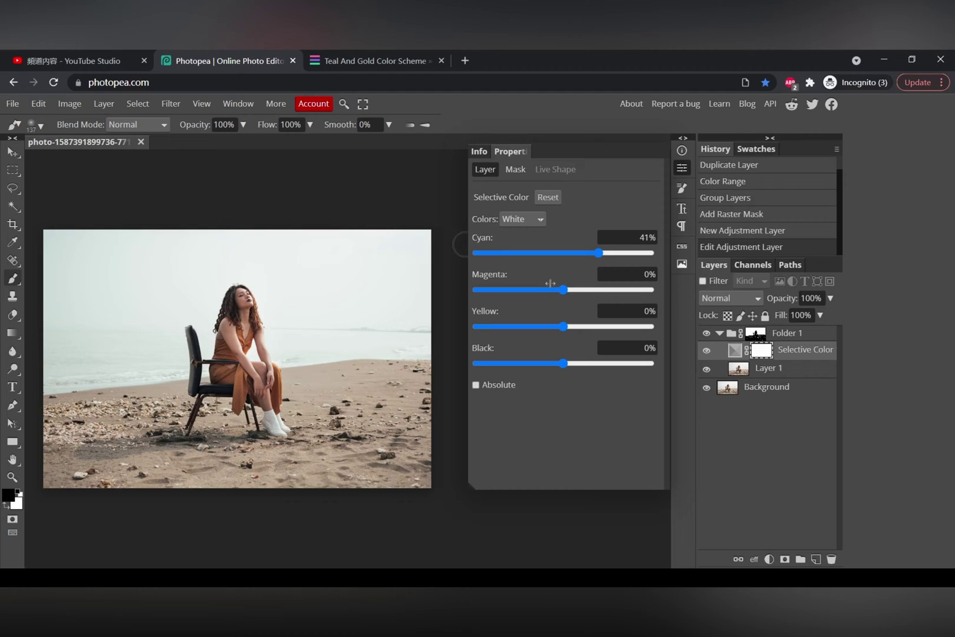
pyautogui.moveTo(563, 289); pyautogui.dragTo(576, 290)
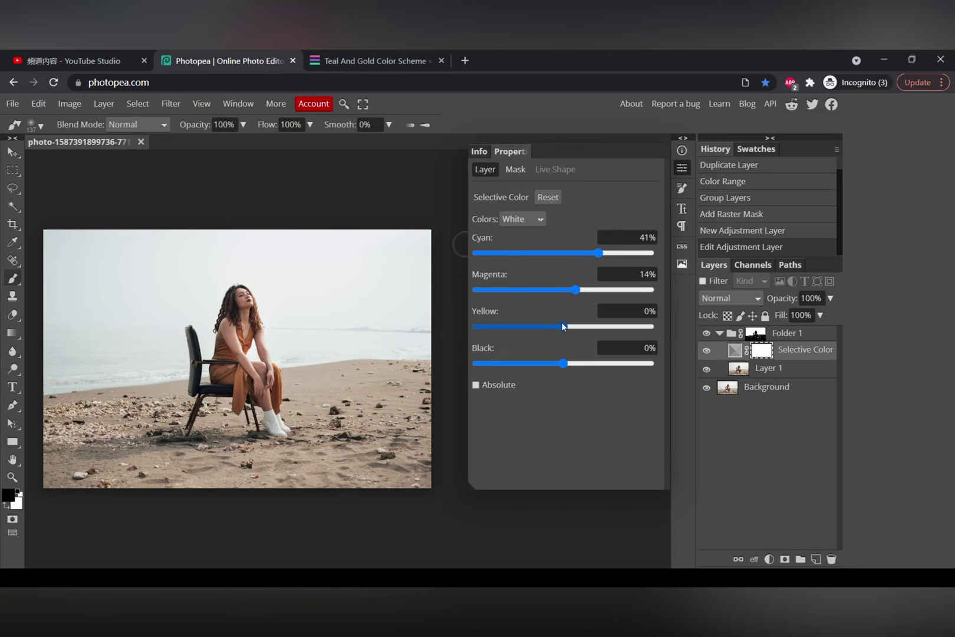
pyautogui.moveTo(564, 329); pyautogui.dragTo(555, 333)
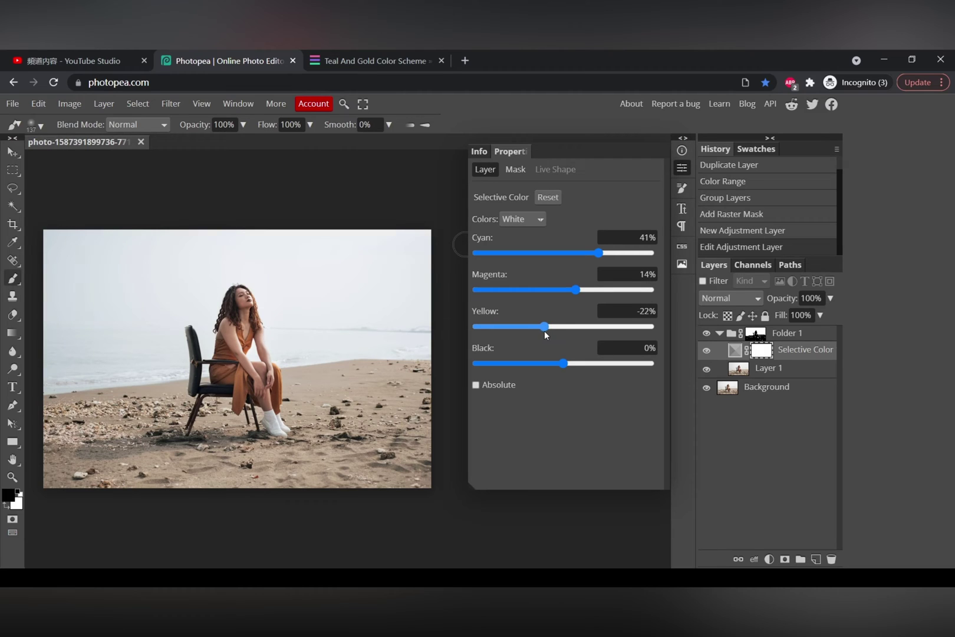
pyautogui.moveTo(547, 331); pyautogui.dragTo(551, 334)
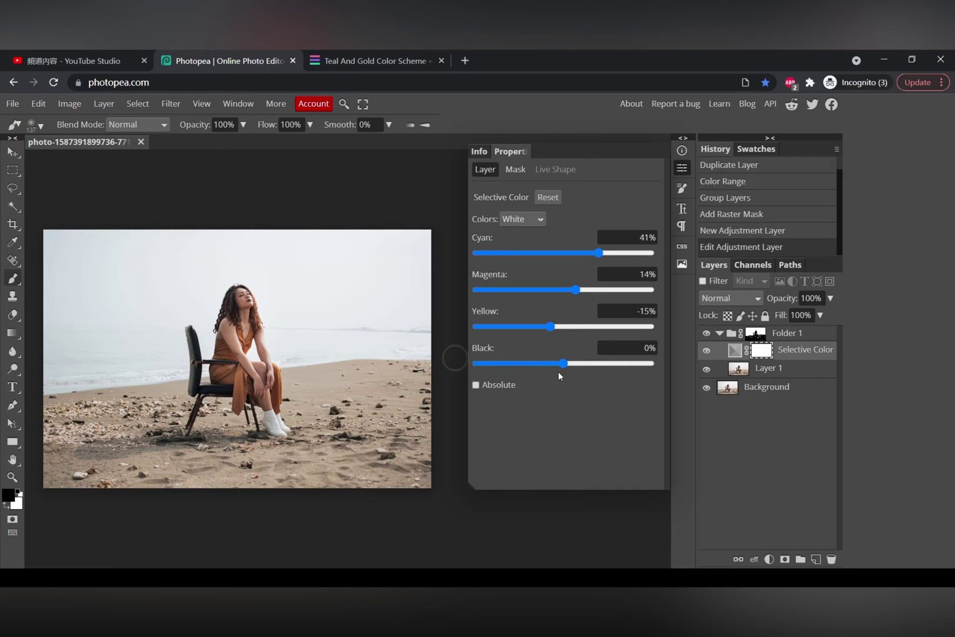
pyautogui.moveTo(563, 363); pyautogui.dragTo(576, 367)
pyautogui.press('Down')
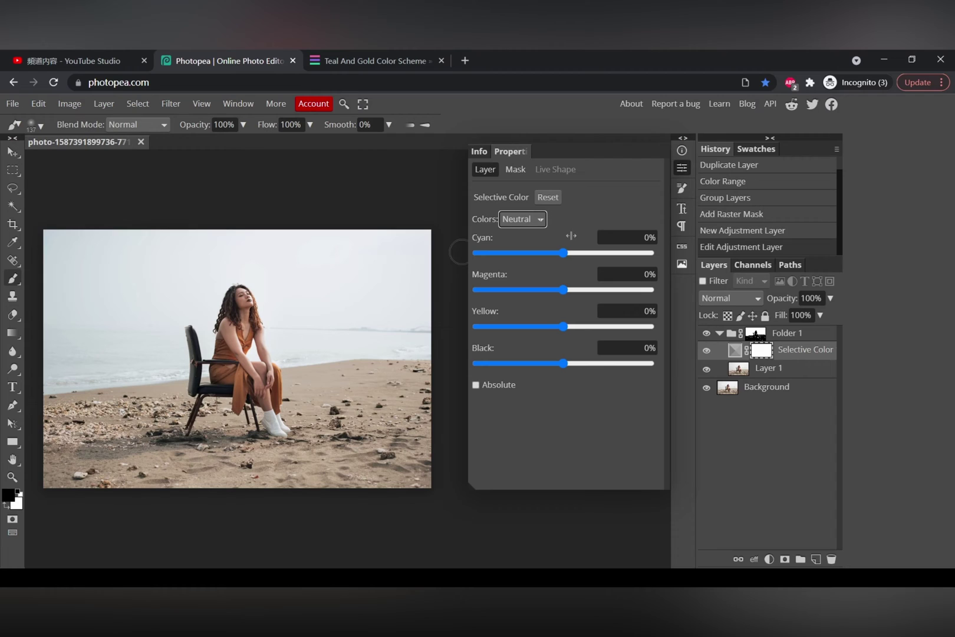
# Set the Selective Color Neutrals to Cyan 100% and Yellow -20%.
pyautogui.moveTo(565, 252); pyautogui.dragTo(676, 250)
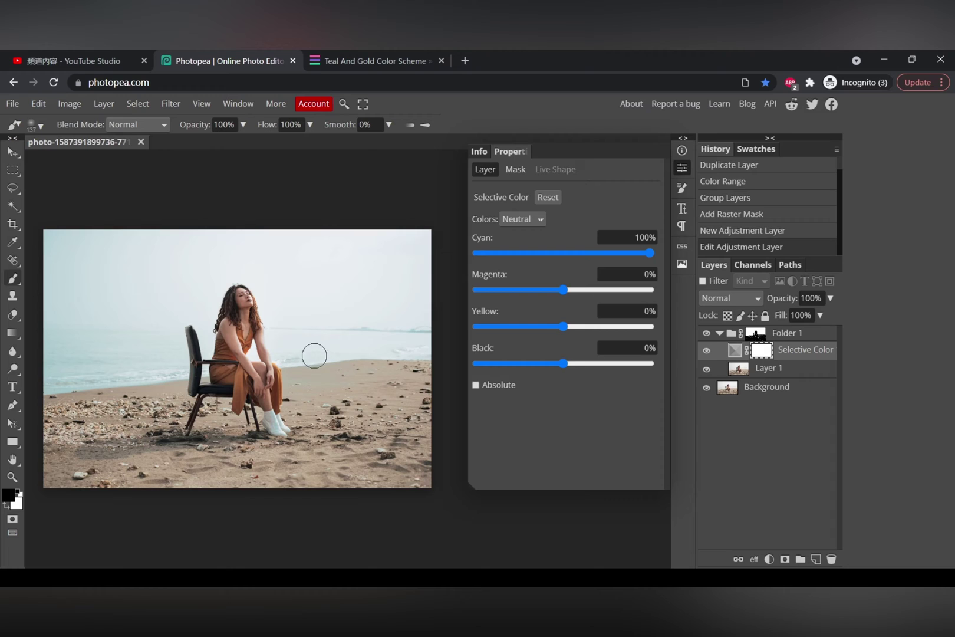
pyautogui.moveTo(565, 324); pyautogui.dragTo(551, 329)
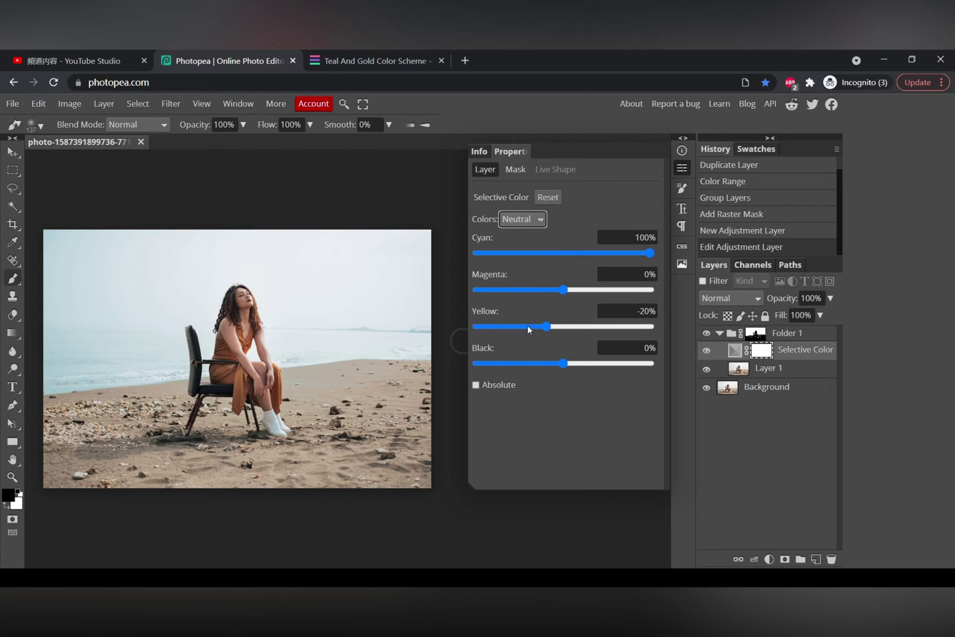
pyautogui.press('Down')
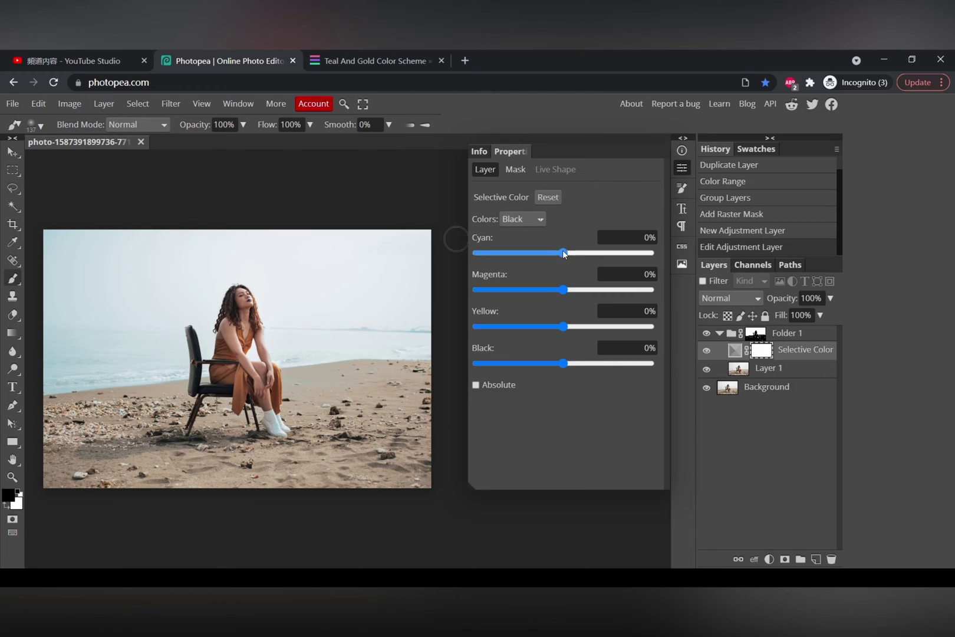
# Push the Blacks to Cyan 100%, Yellow -34% and Black 90%, leaving Magenta at 0%.
pyautogui.moveTo(563, 253); pyautogui.dragTo(654, 253)
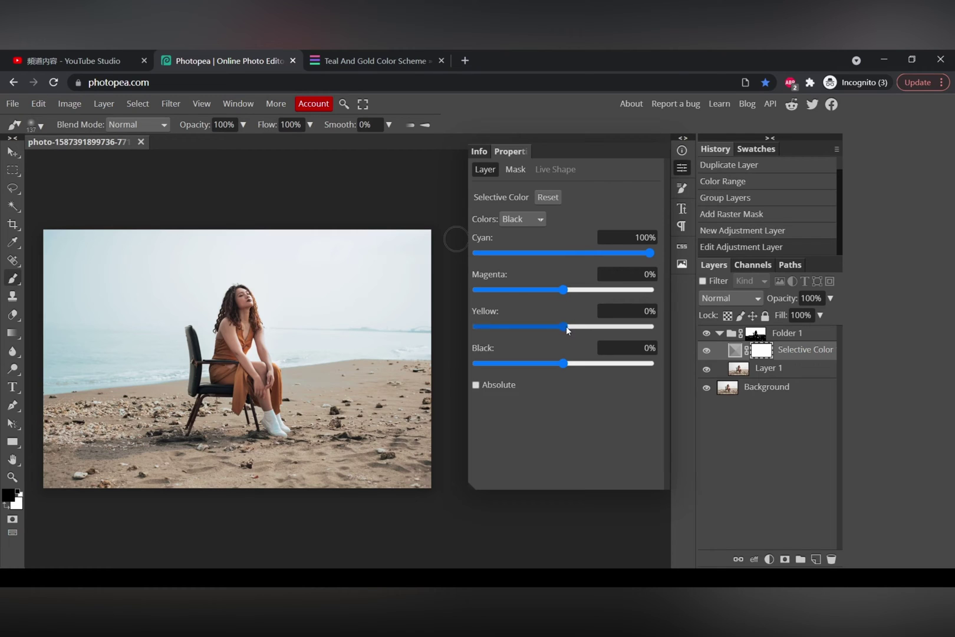
pyautogui.moveTo(552, 335); pyautogui.dragTo(535, 335)
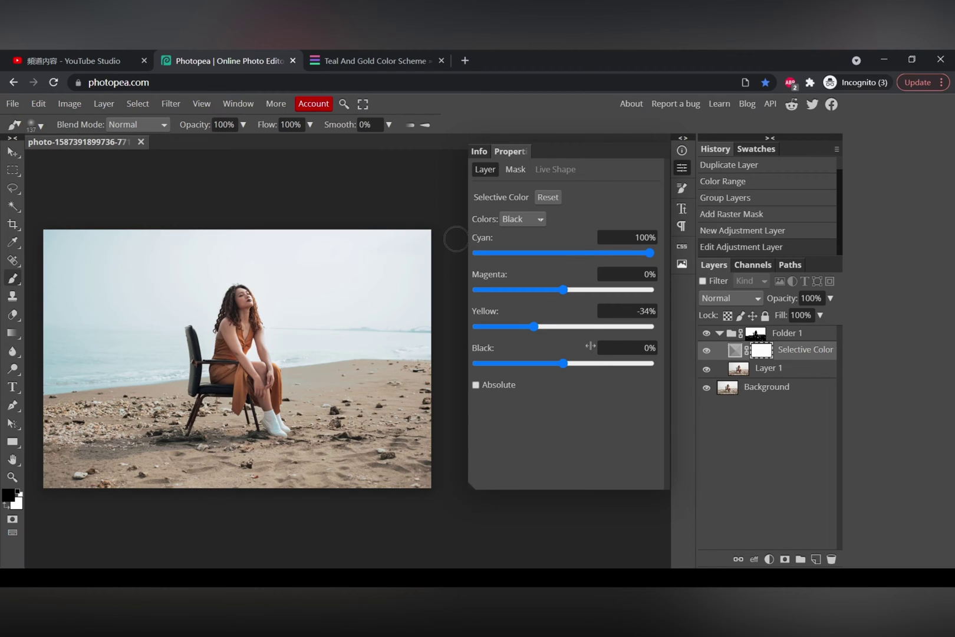
pyautogui.moveTo(566, 363); pyautogui.dragTo(641, 361)
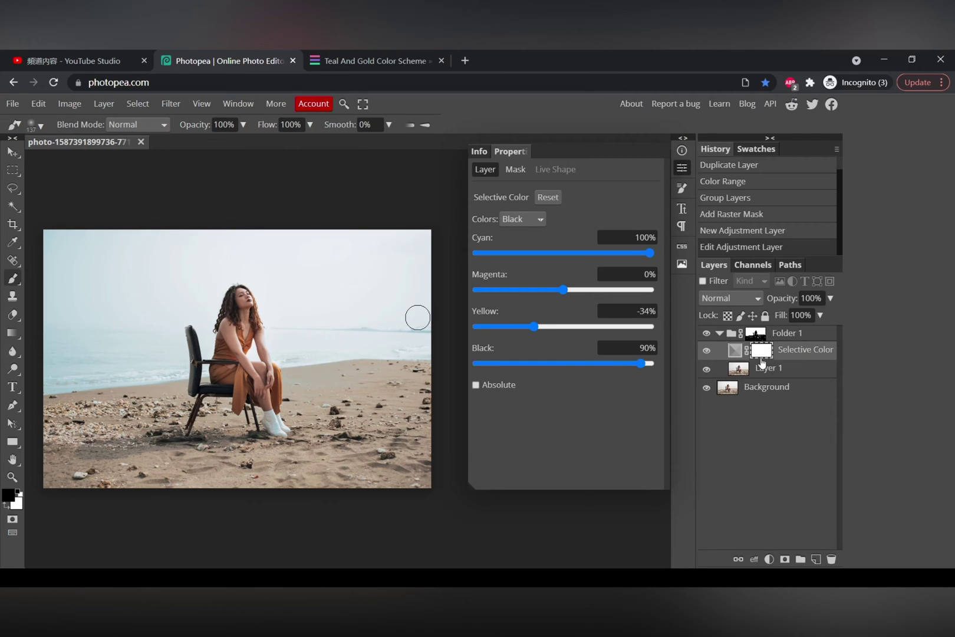
# Add a Vibrance layer inside Folder 1 with Vibrance 100 and Saturation 89.
pyautogui.click(769, 560)
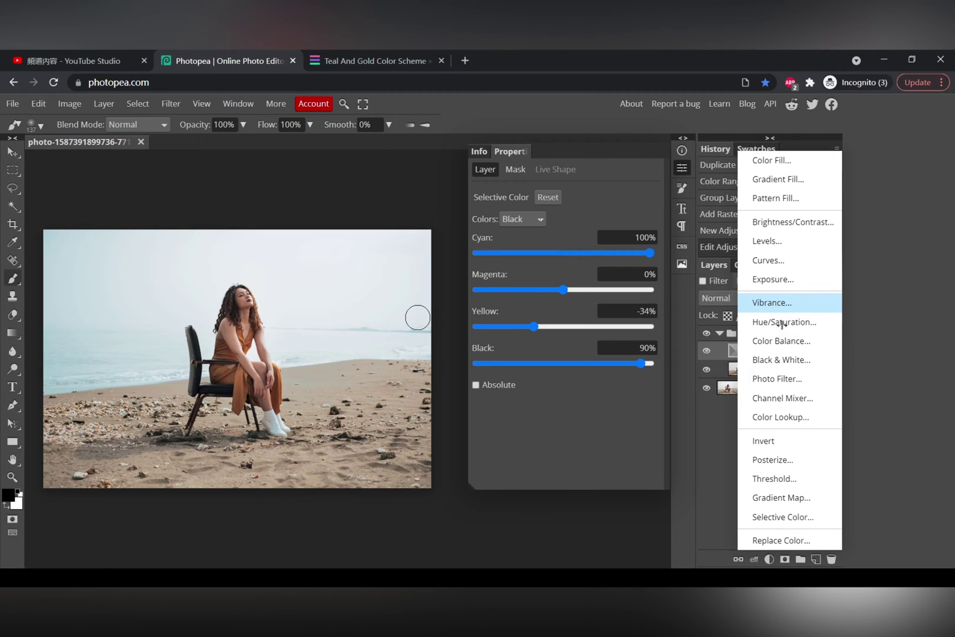
pyautogui.click(780, 303)
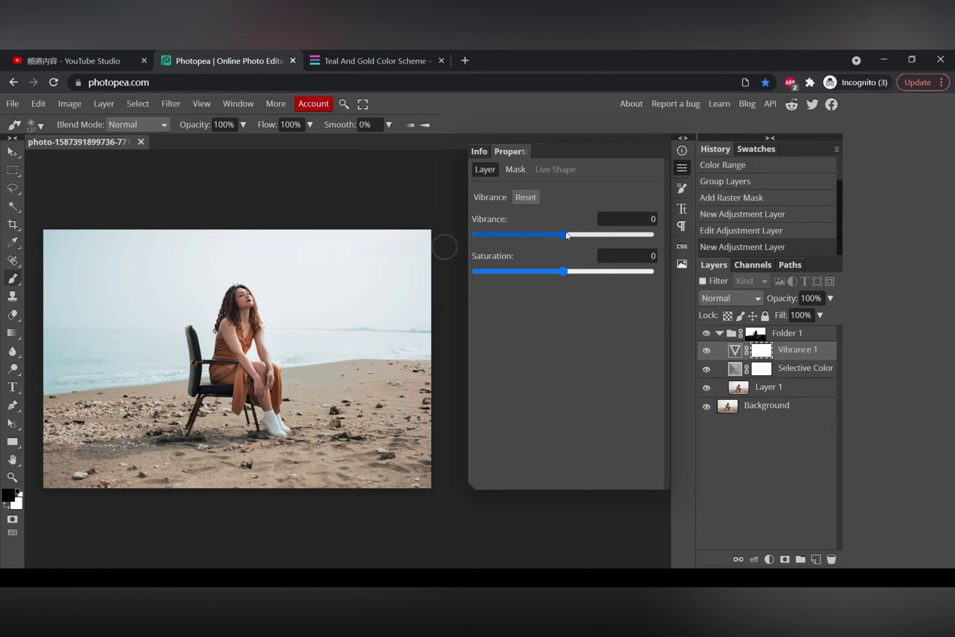
pyautogui.moveTo(563, 236); pyautogui.dragTo(635, 237)
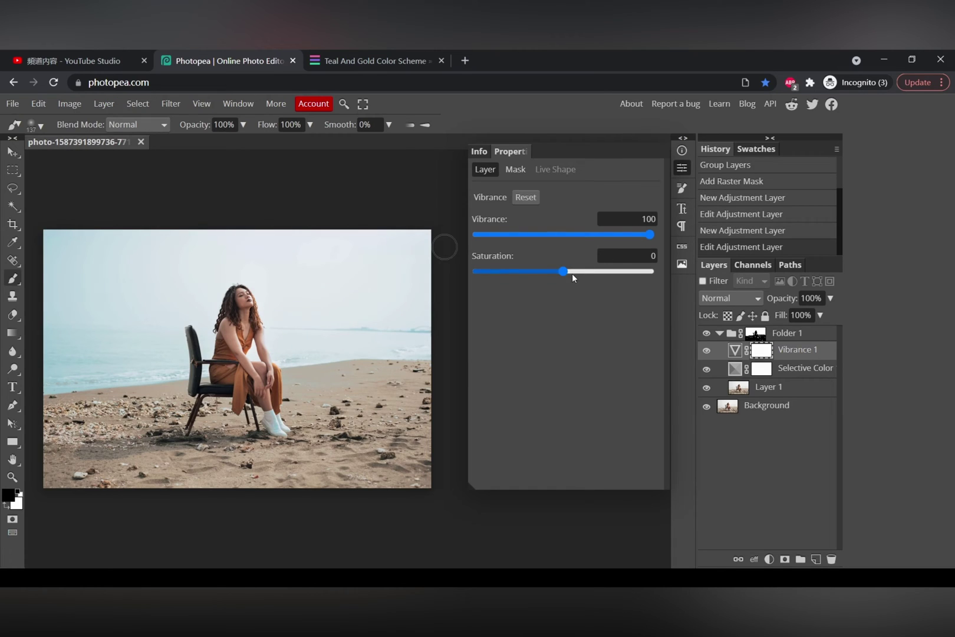
pyautogui.moveTo(567, 273); pyautogui.dragTo(636, 272)
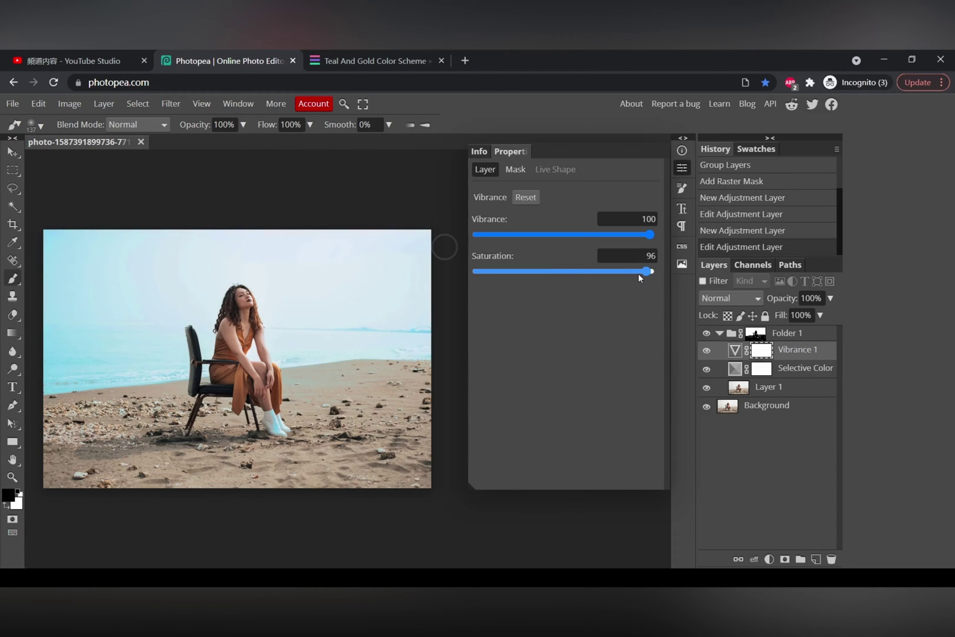
pyautogui.moveTo(638, 273); pyautogui.dragTo(641, 276)
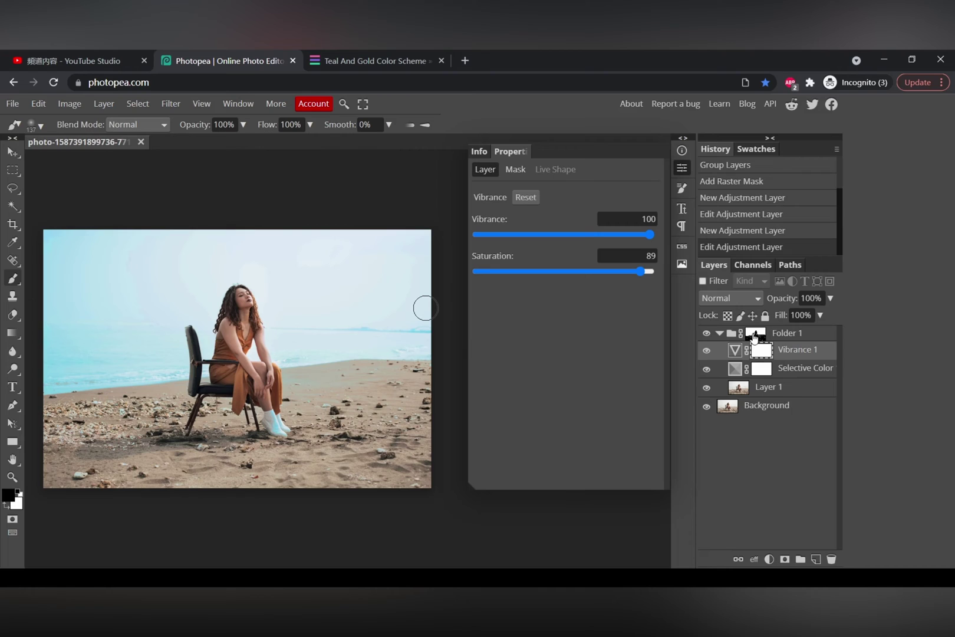
# With a soft brush, paint Folder 1's mask black over the woman's shoes, pebbles and right-side sand.
pyautogui.click(756, 335)
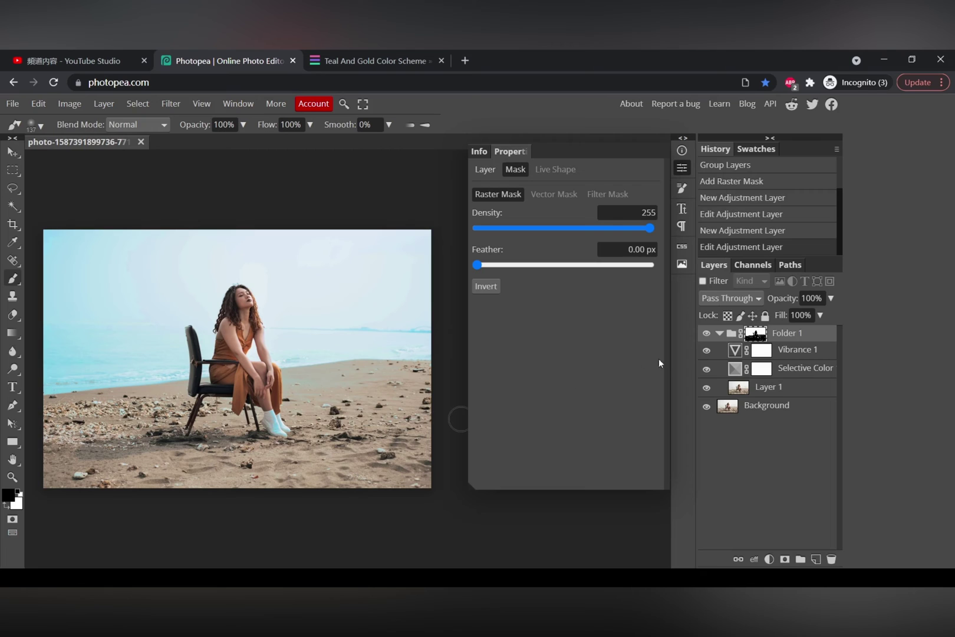
pyautogui.press('\\')
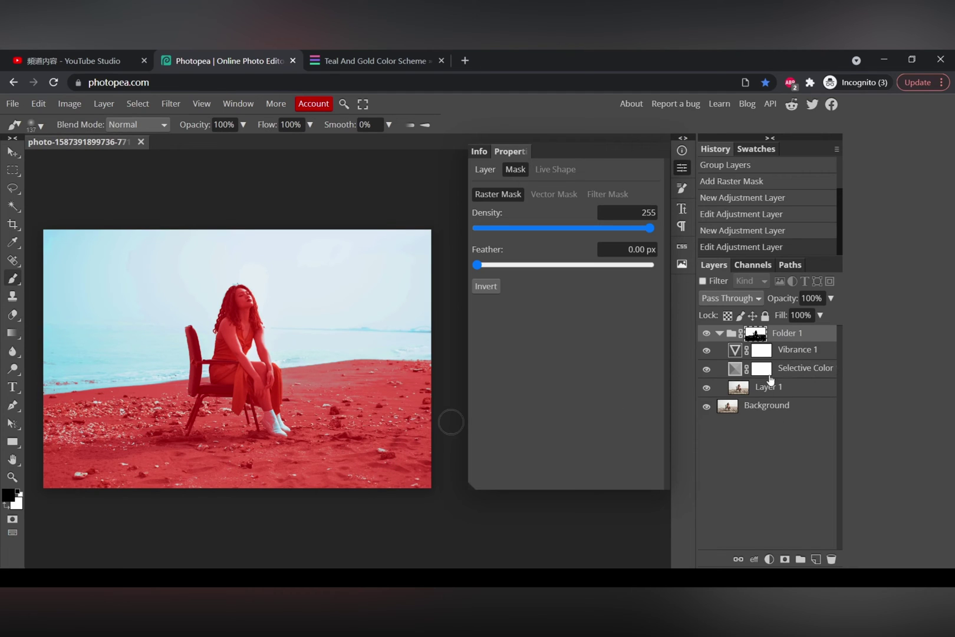
pyautogui.click(34, 125)
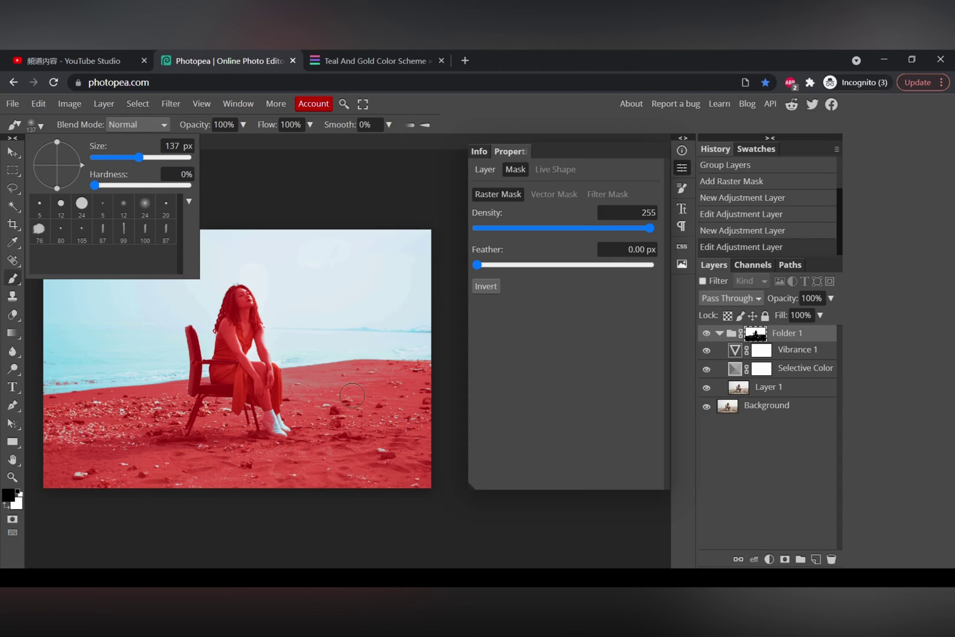
pyautogui.click(279, 380)
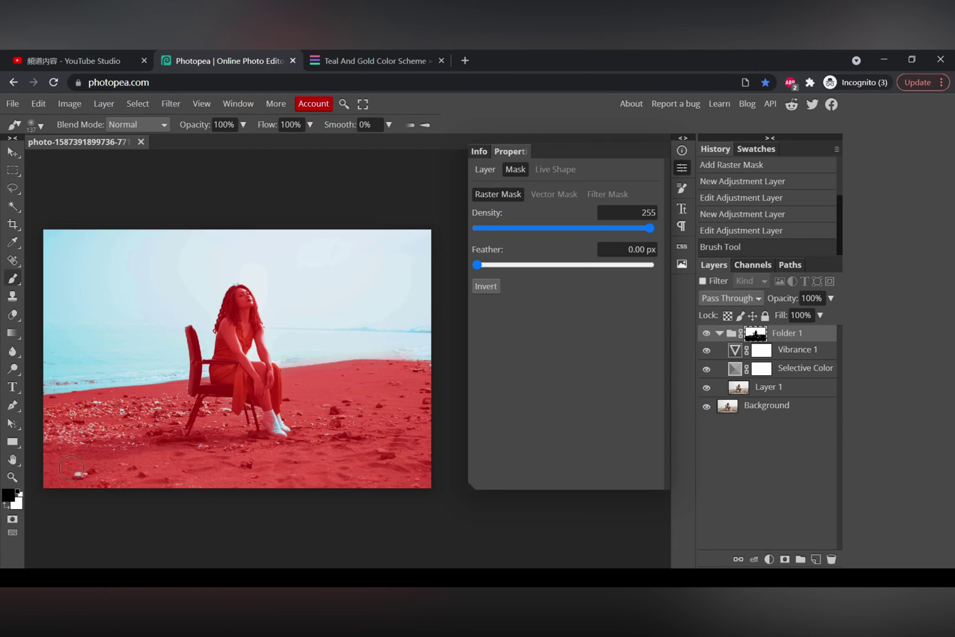
pyautogui.moveTo(225, 438); pyautogui.dragTo(365, 427)
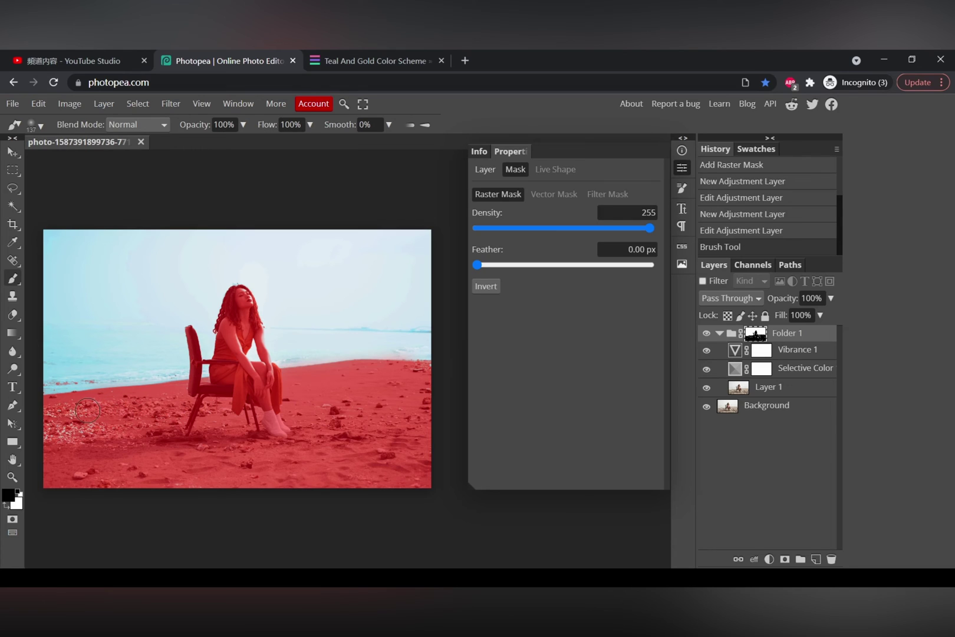
pyautogui.moveTo(87, 410); pyautogui.dragTo(110, 449)
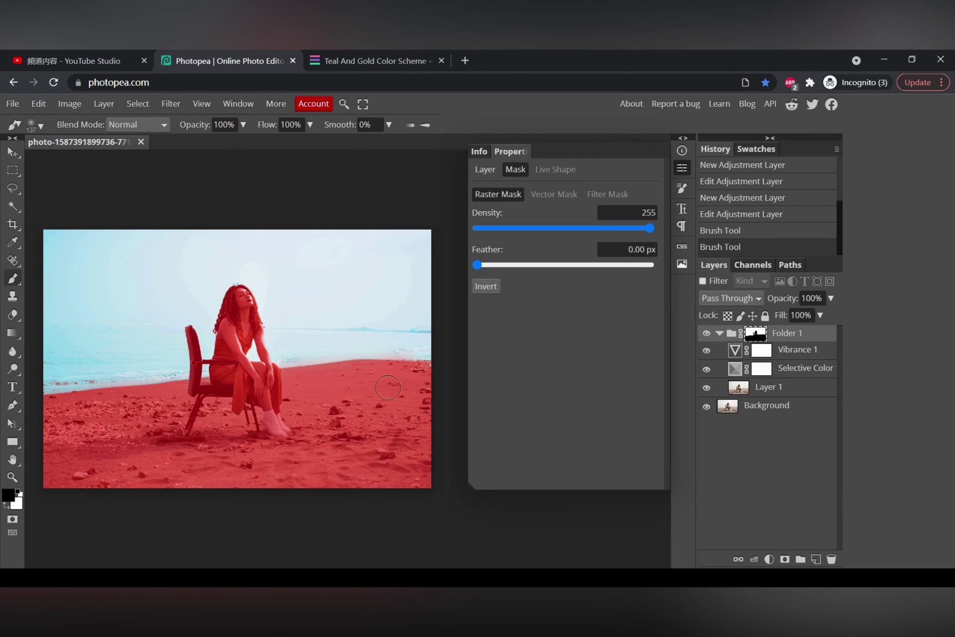
pyautogui.moveTo(388, 388); pyautogui.dragTo(426, 377)
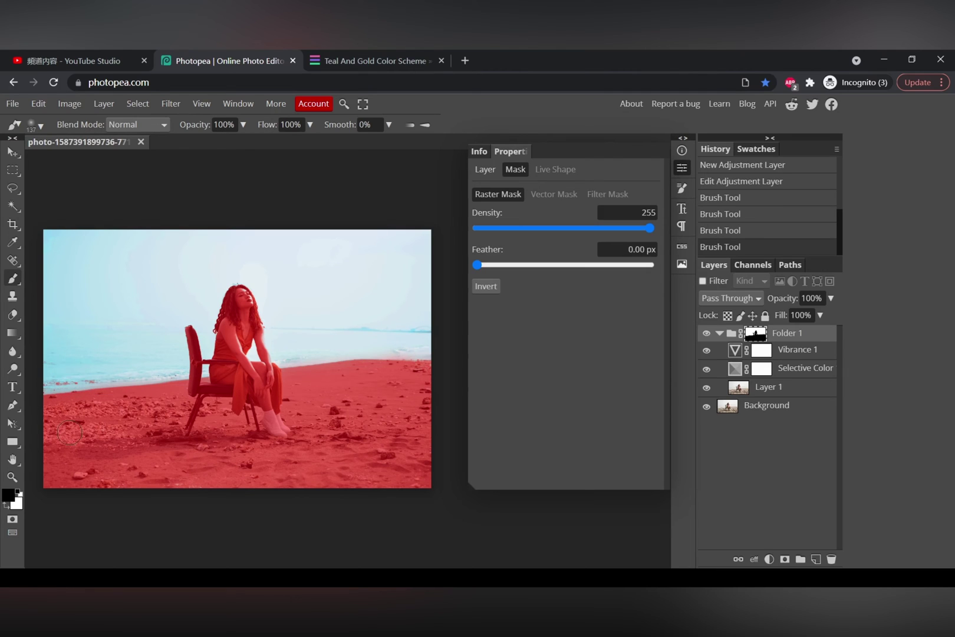
# Paint white along the left shoreline to reveal the cyan grade there, then hide the overlay.
pyautogui.press('x')
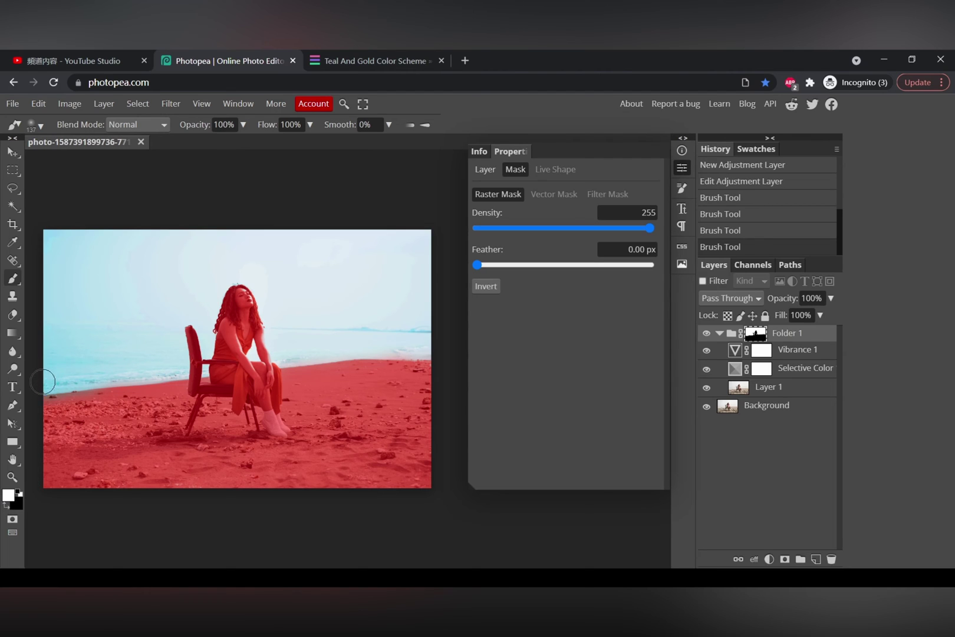
pyautogui.moveTo(43, 382); pyautogui.dragTo(80, 375)
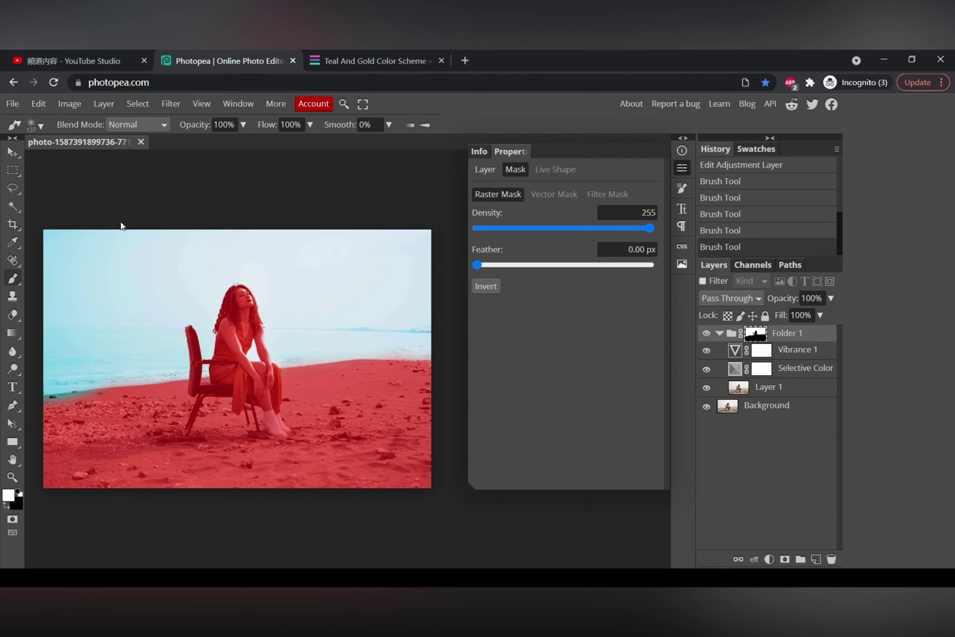
pyautogui.hotkey('ctrl', 'z')
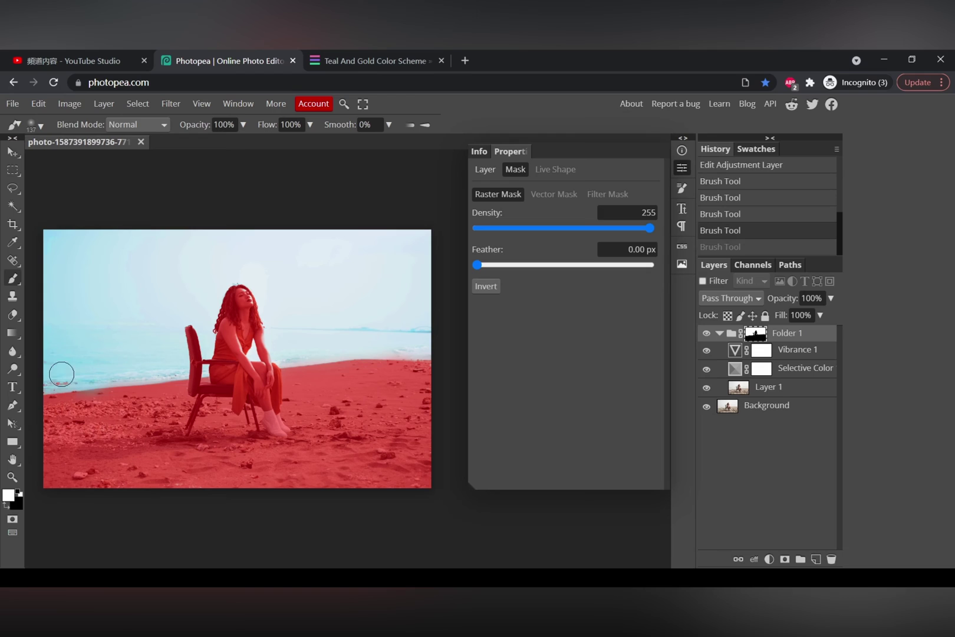
pyautogui.click(47, 374)
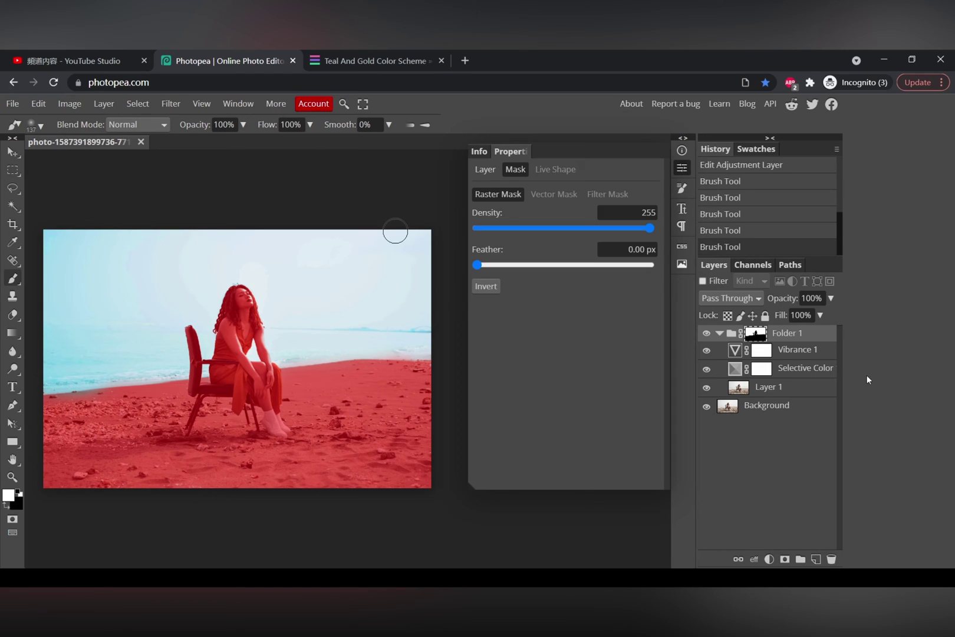
pyautogui.press('\\')
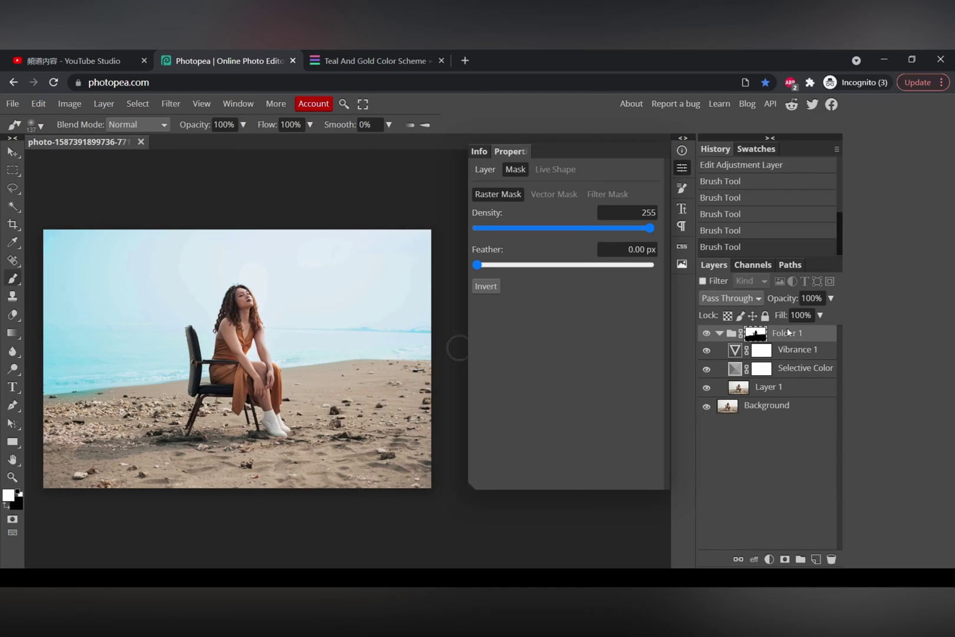
# Add a Curves 1 adjustment layer, move it above Folder 1, and collapse the folder.
pyautogui.click(770, 558)
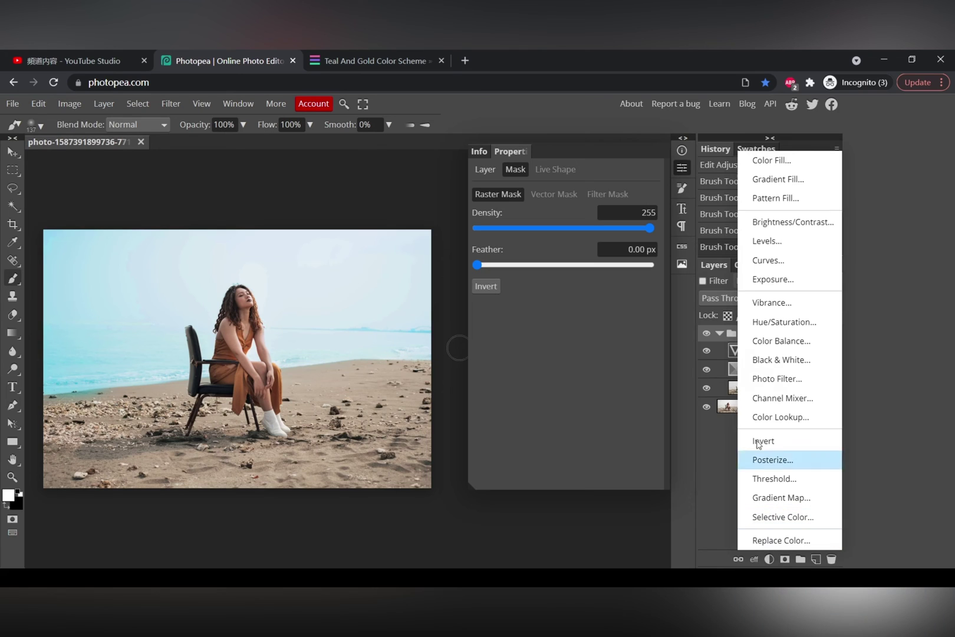
pyautogui.click(778, 265)
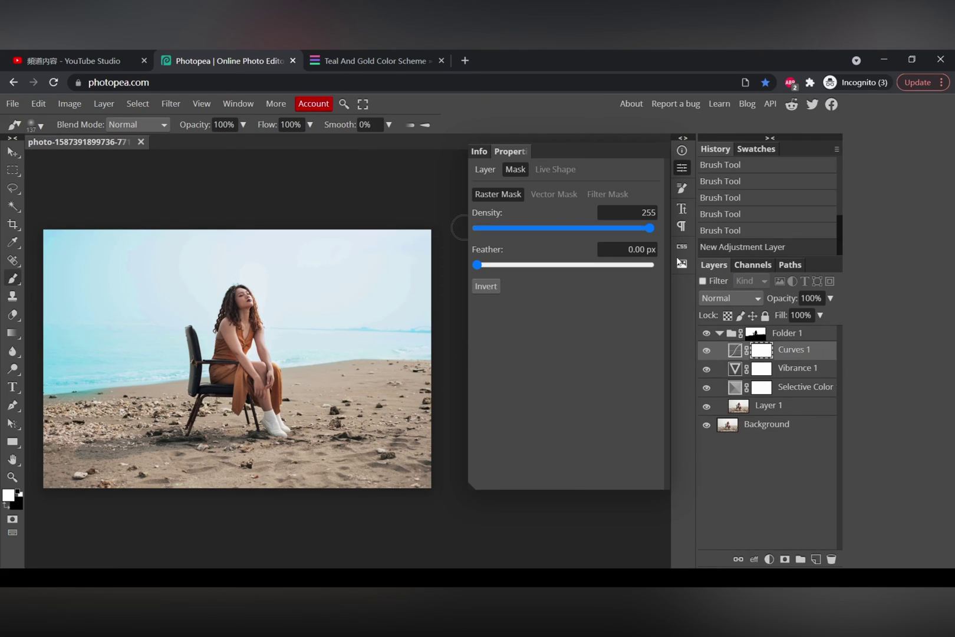
pyautogui.moveTo(793, 353); pyautogui.dragTo(746, 334)
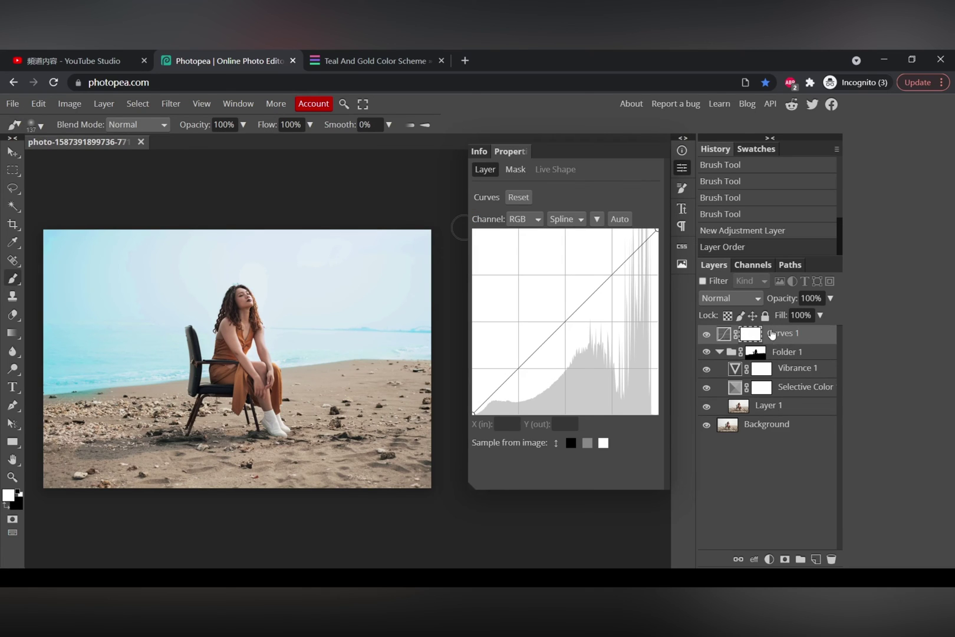
pyautogui.click(719, 352)
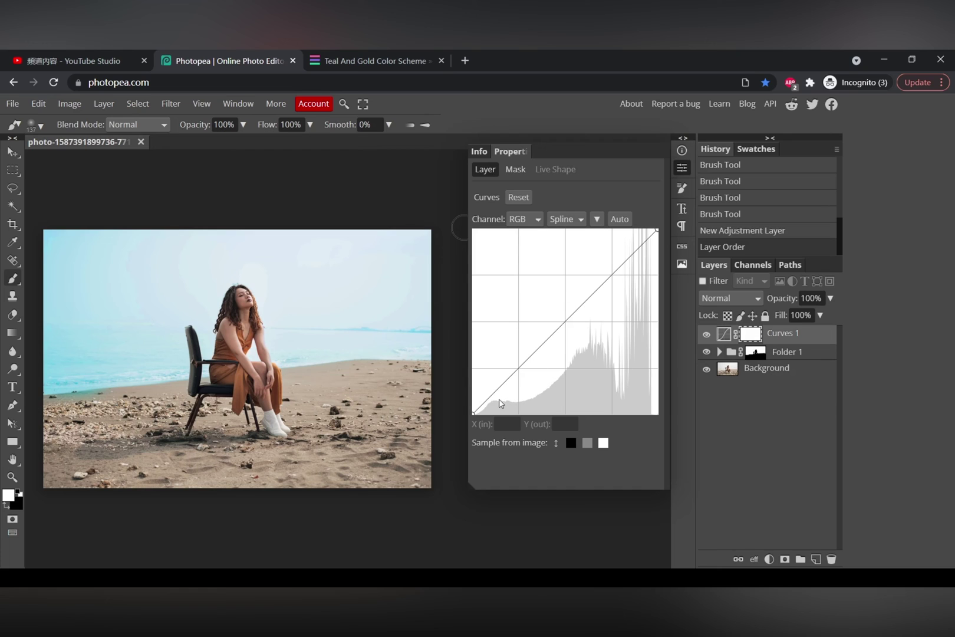
# Shape Curves 1 into an S-curve: darker shadows, brighter highlights, midpoint at input 126, output 120.
pyautogui.moveTo(482, 408); pyautogui.dragTo(488, 409)
pyautogui.moveTo(645, 248); pyautogui.dragTo(643, 236)
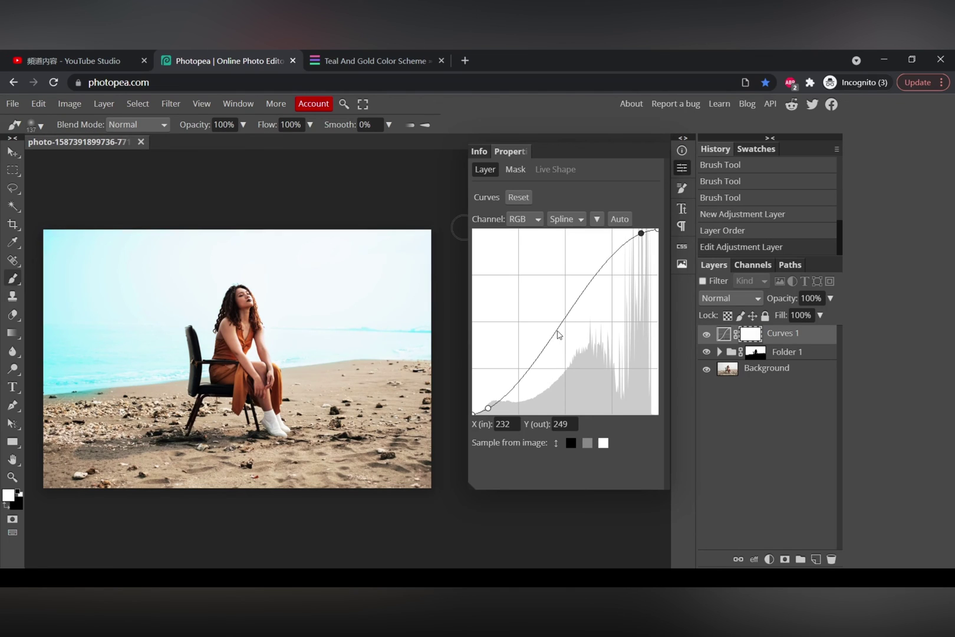
pyautogui.moveTo(559, 335); pyautogui.dragTo(563, 337)
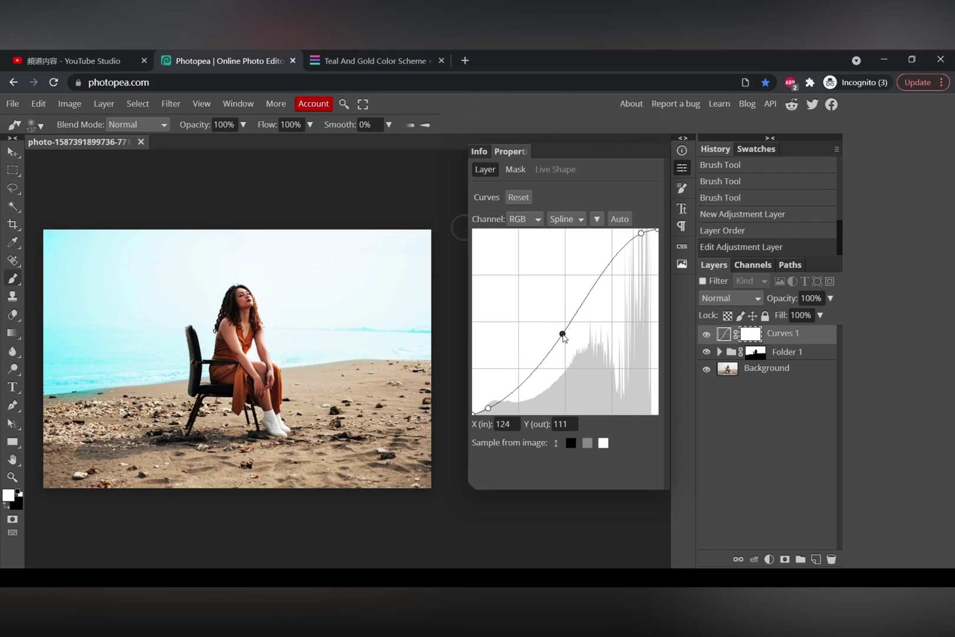
pyautogui.moveTo(563, 335); pyautogui.dragTo(565, 328)
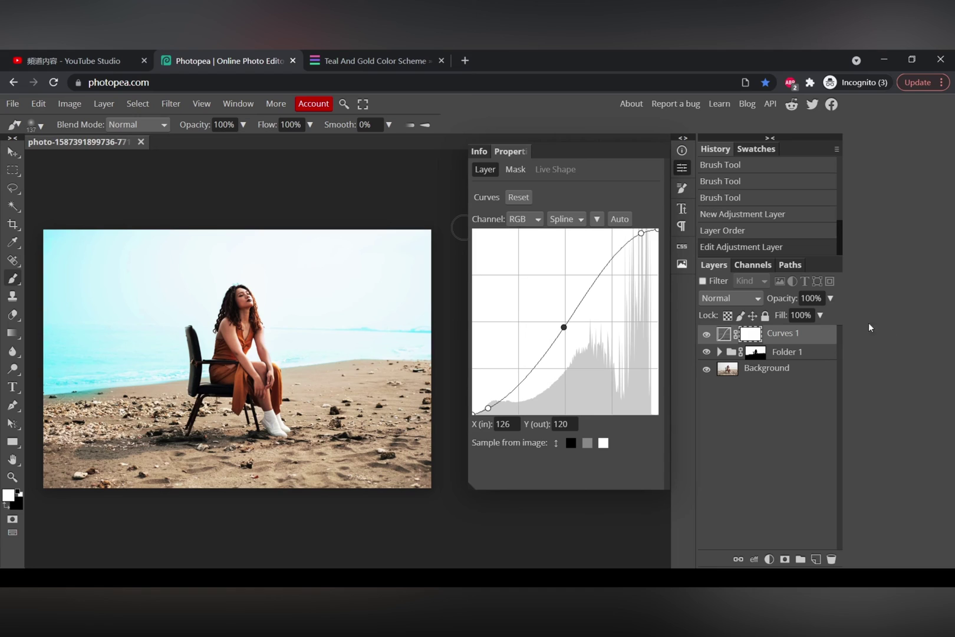
# Lower Curves 1 to 67% opacity and toggle its visibility off and on to compare.
pyautogui.click(830, 298)
pyautogui.moveTo(829, 315); pyautogui.dragTo(818, 315)
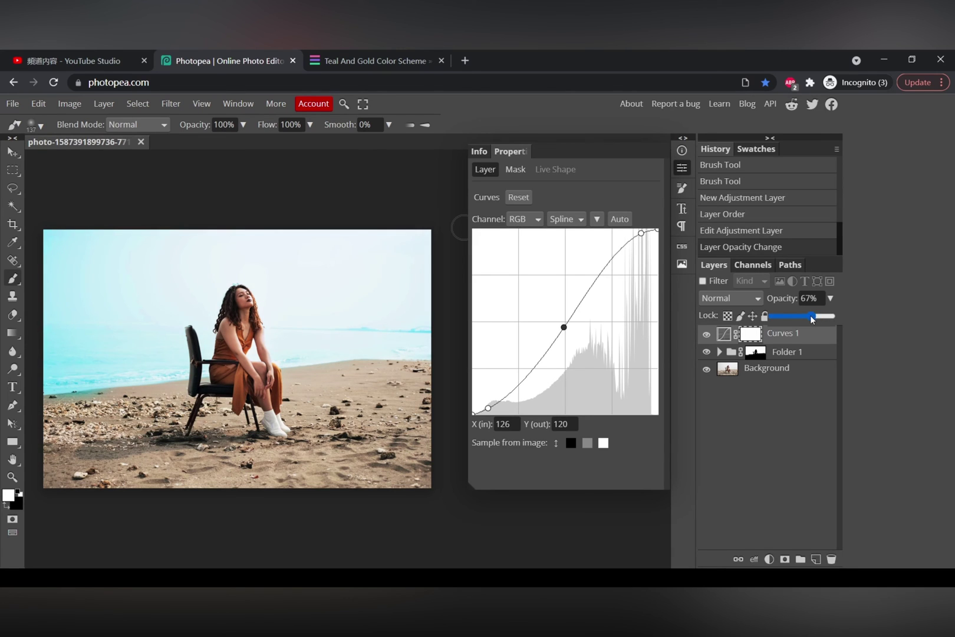
pyautogui.click(889, 314)
pyautogui.click(706, 335)
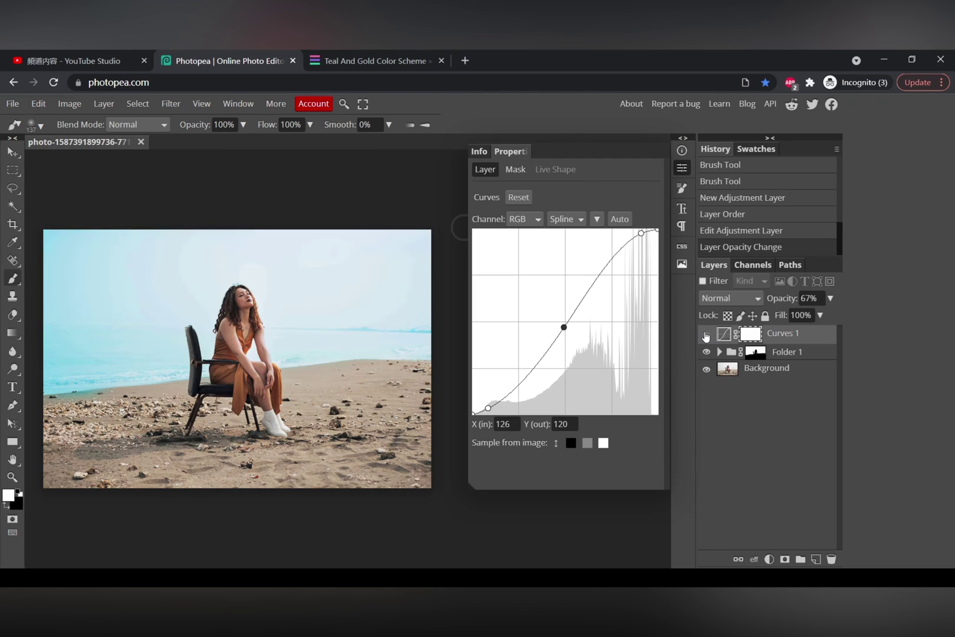
pyautogui.click(706, 334)
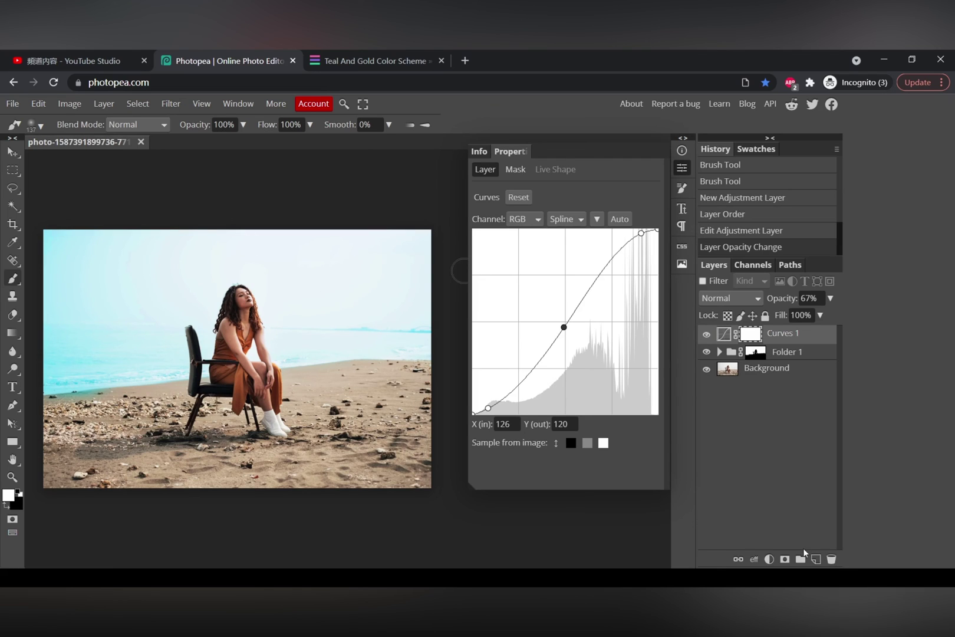
# Add a Gradient Fill layer with the transparent-to-grey preset, Radial style and Reverse ticked.
pyautogui.click(770, 558)
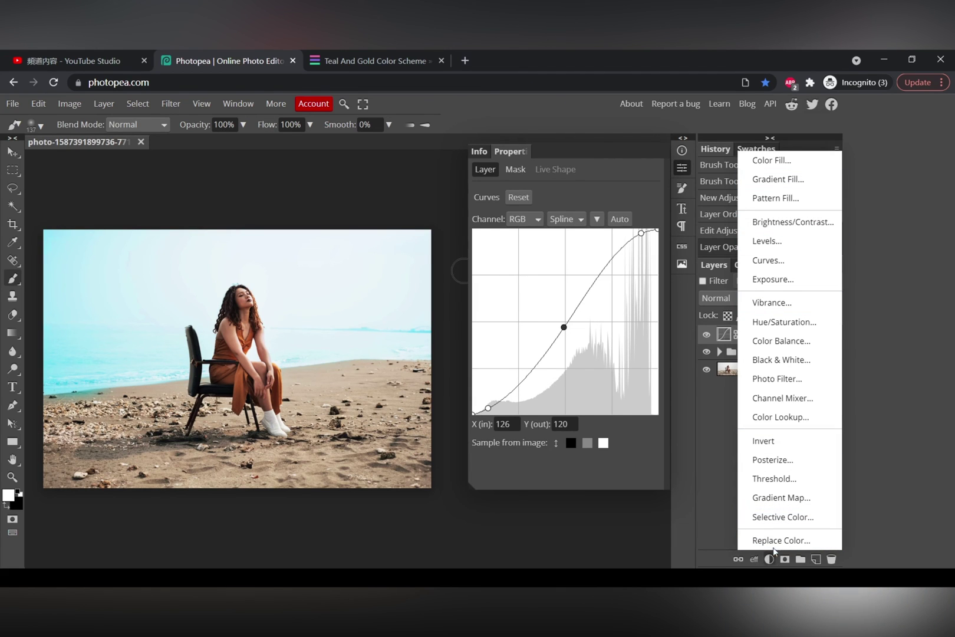
pyautogui.click(808, 180)
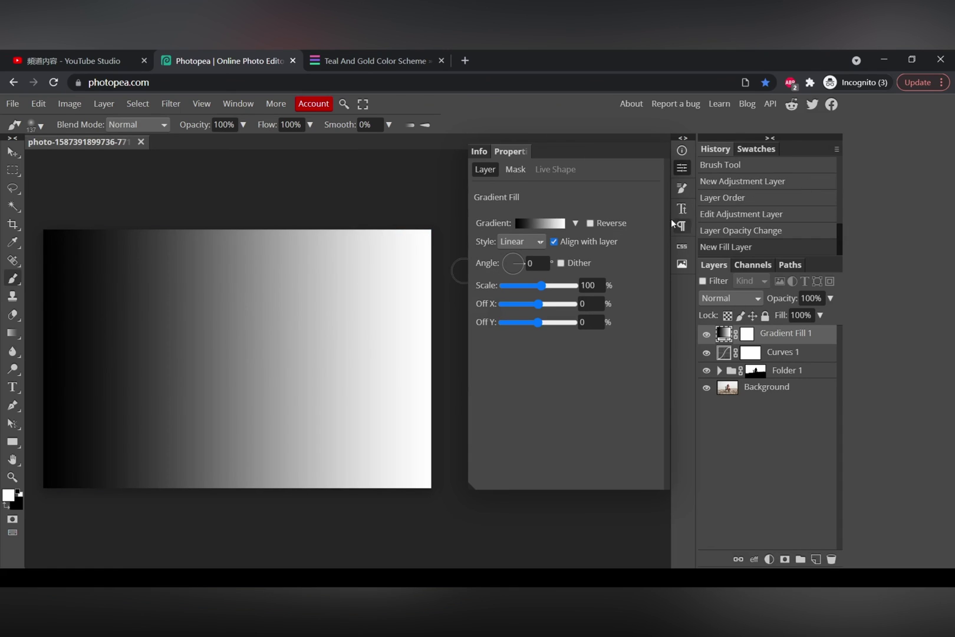
pyautogui.click(574, 224)
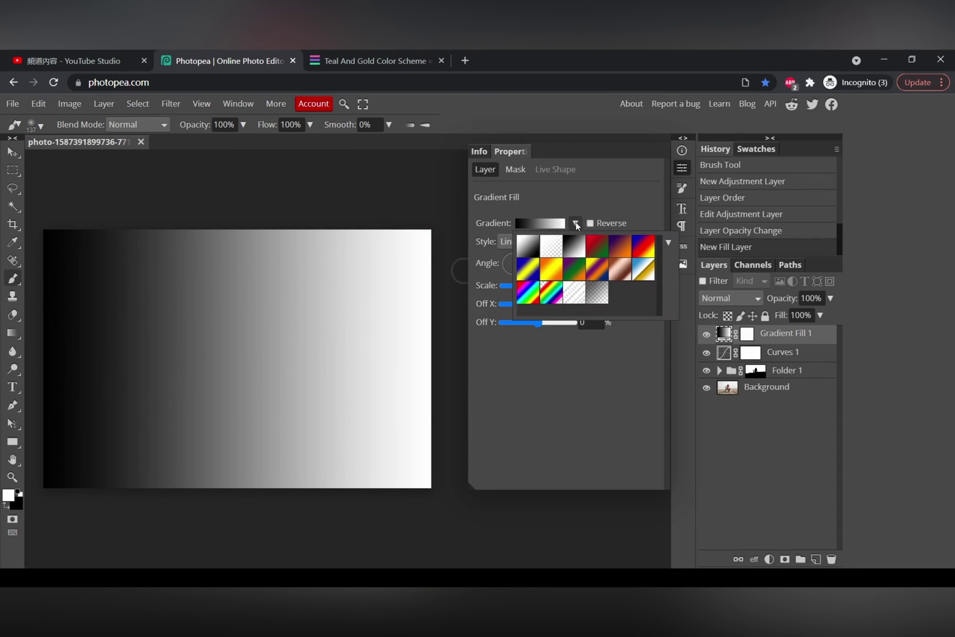
pyautogui.click(600, 297)
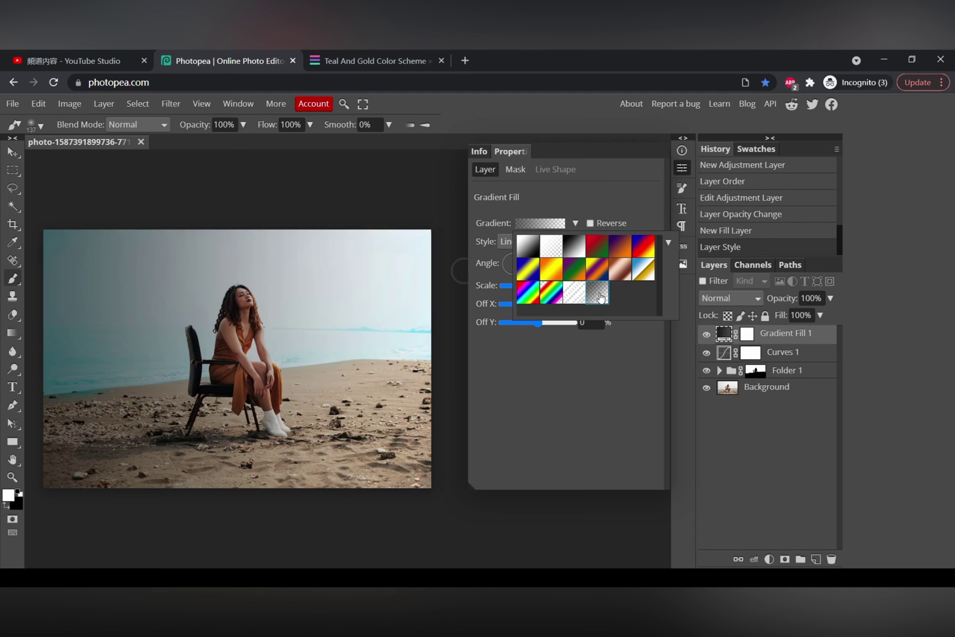
pyautogui.click(557, 223)
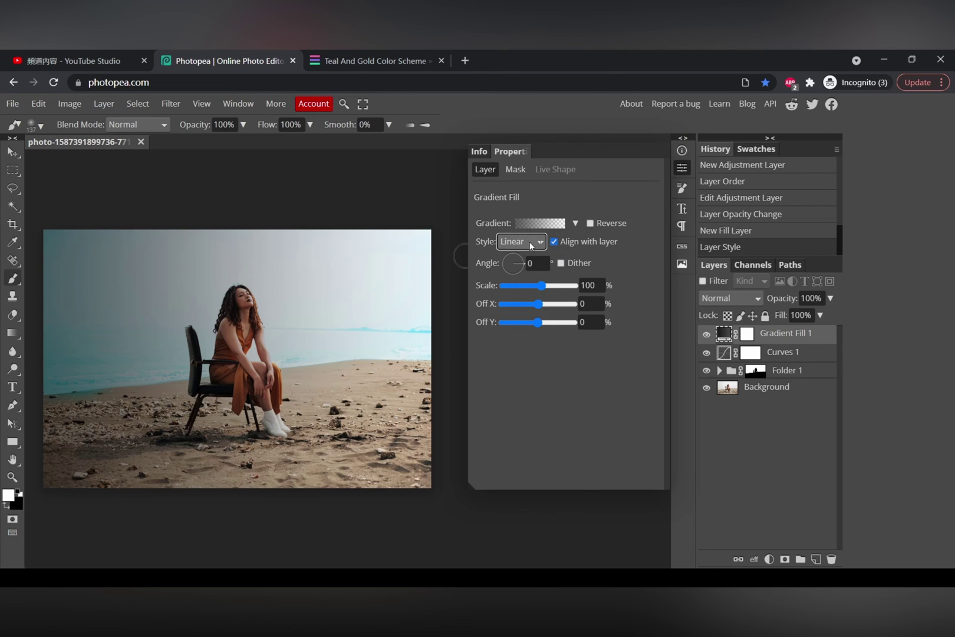
pyautogui.click(528, 270)
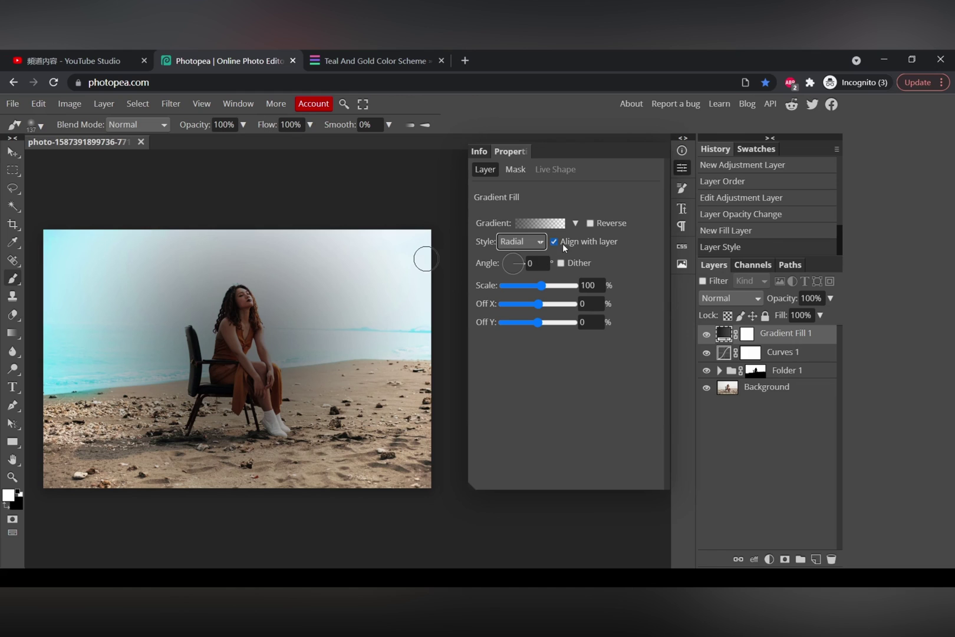
pyautogui.click(590, 223)
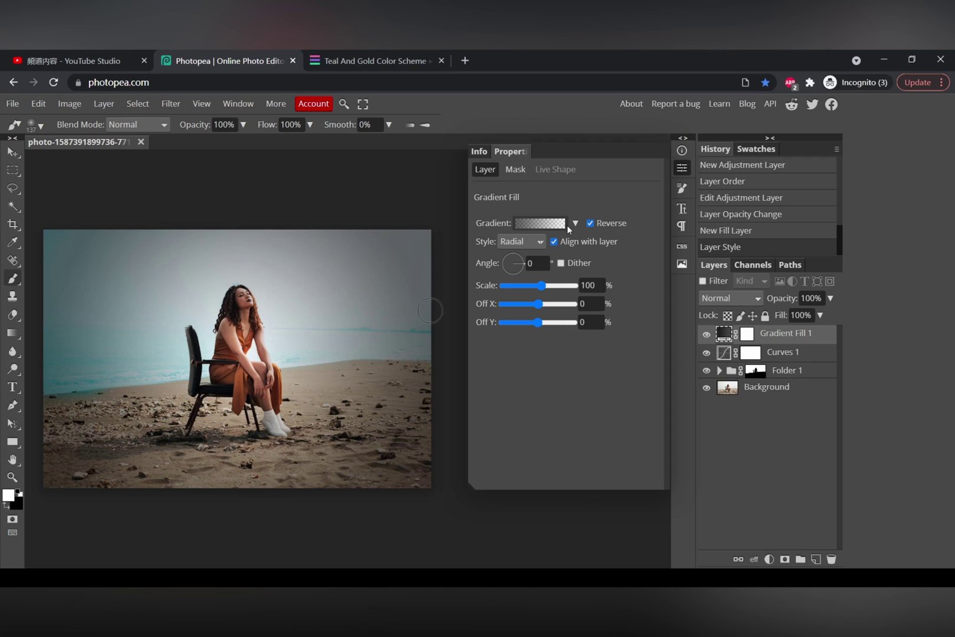
# Set Gradient Fill 1's angle to 33° and its scale to 180%.
pyautogui.click(518, 262)
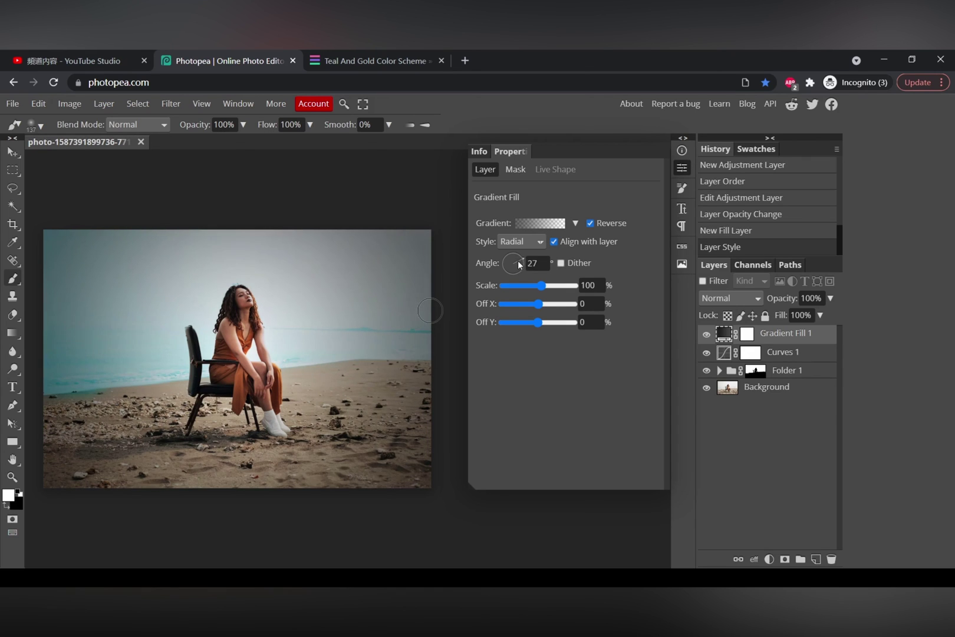
pyautogui.moveTo(518, 260); pyautogui.dragTo(522, 257)
pyautogui.moveTo(543, 285); pyautogui.dragTo(552, 286)
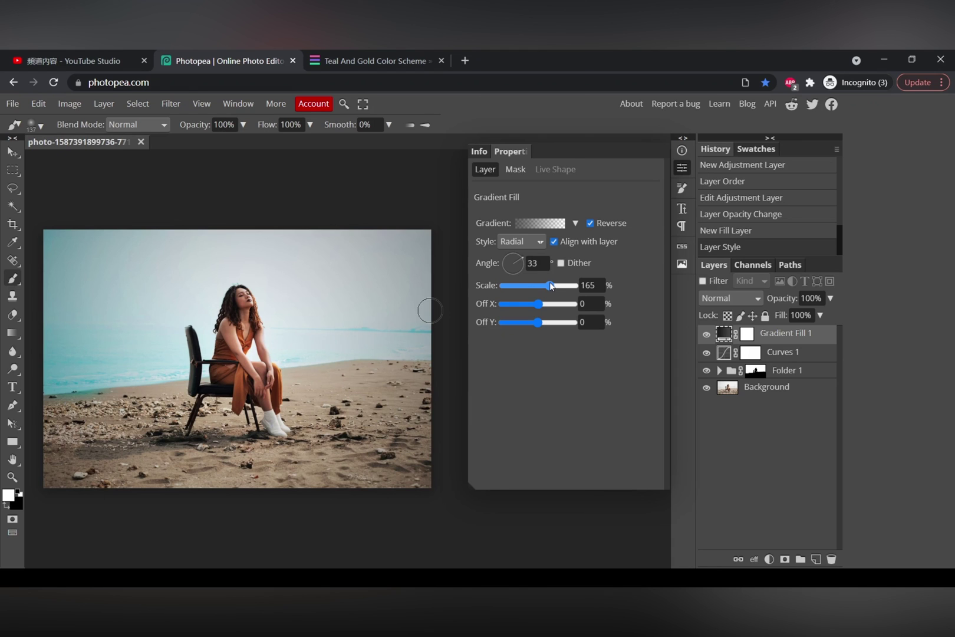
pyautogui.moveTo(552, 286)
pyautogui.mouseDown()
pyautogui.moveTo(528, 287)
pyautogui.moveTo(550, 287)
pyautogui.mouseUp()
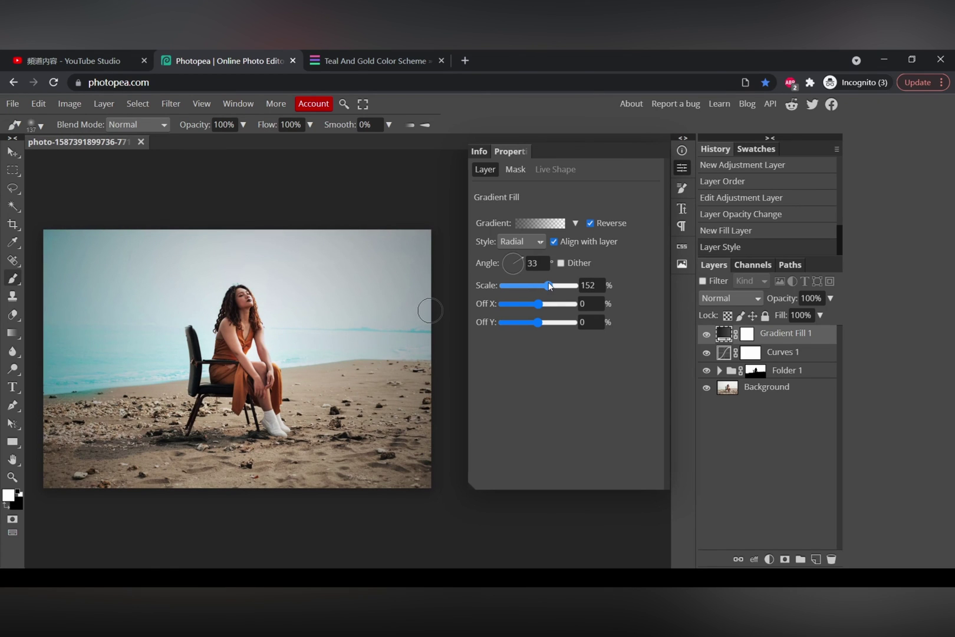
pyautogui.moveTo(550, 286); pyautogui.dragTo(553, 286)
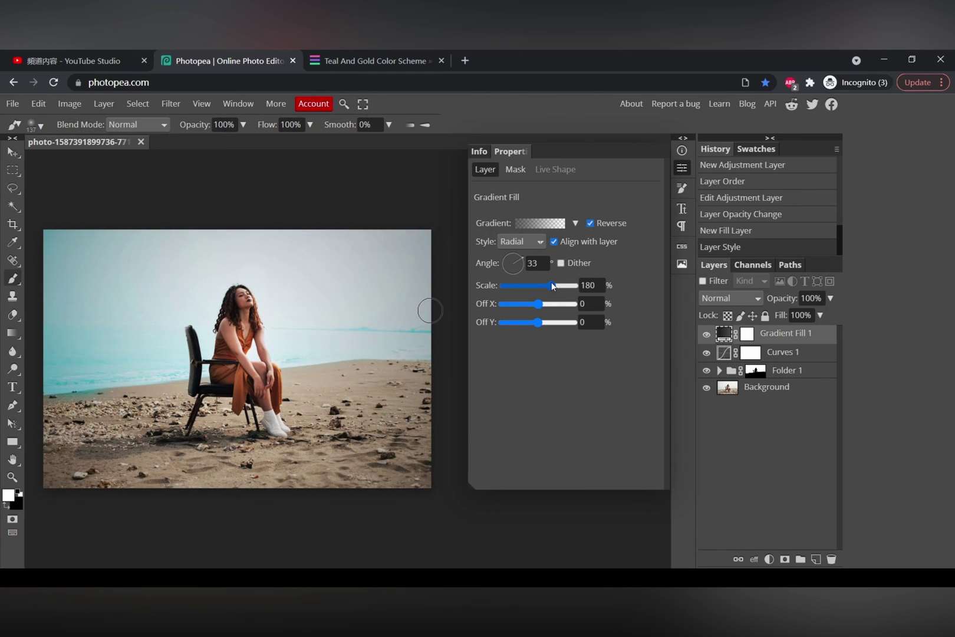
pyautogui.click(707, 335)
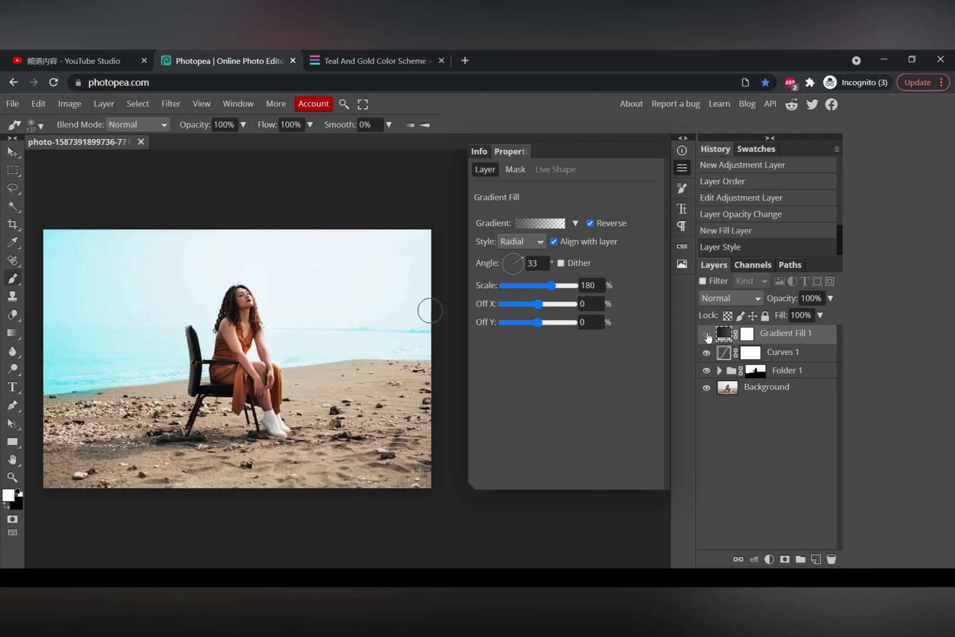
pyautogui.click(707, 335)
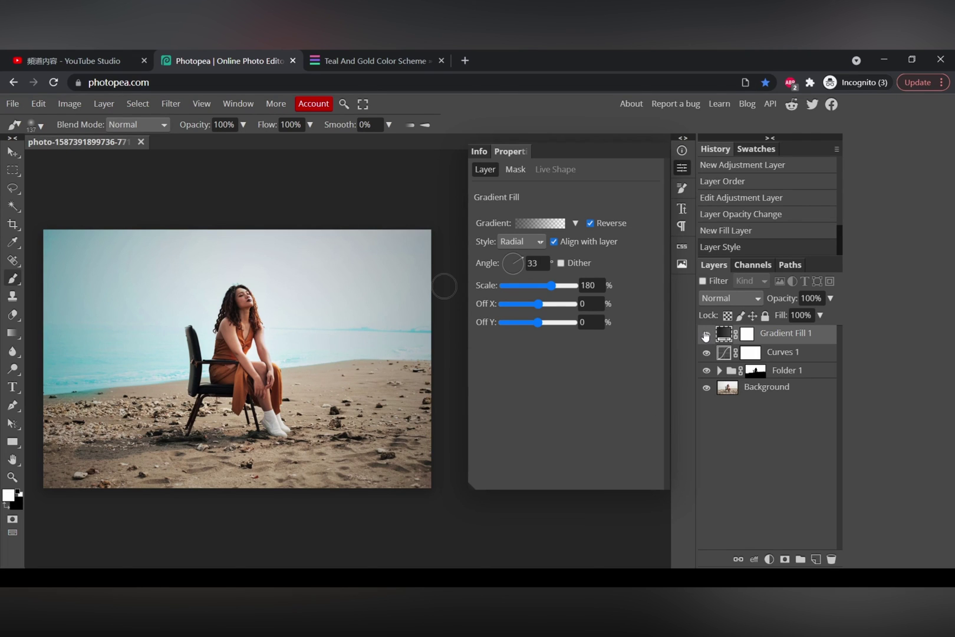
pyautogui.click(706, 335)
pyautogui.click(706, 352)
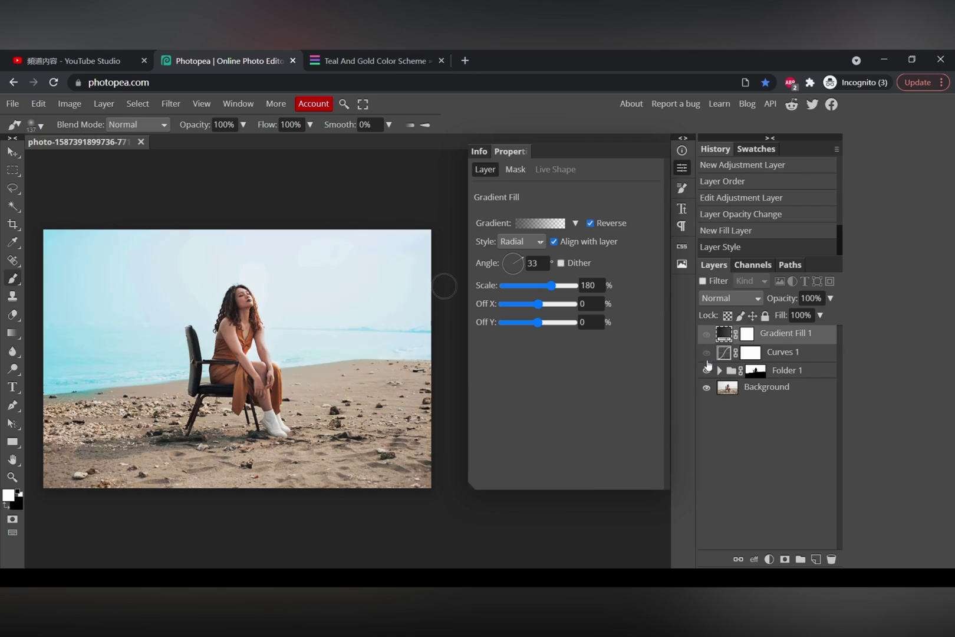
pyautogui.click(706, 371)
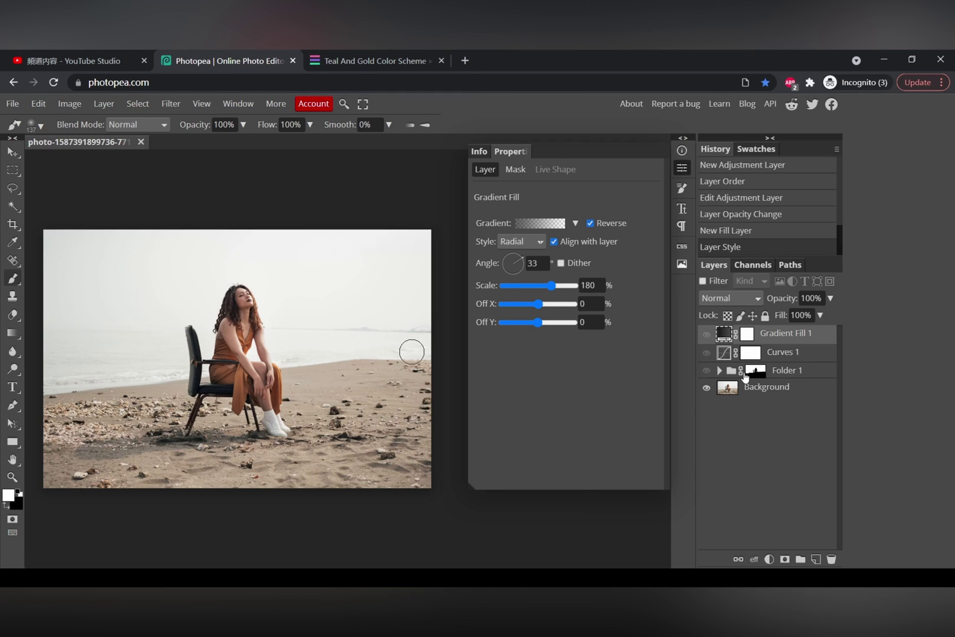
pyautogui.click(706, 372)
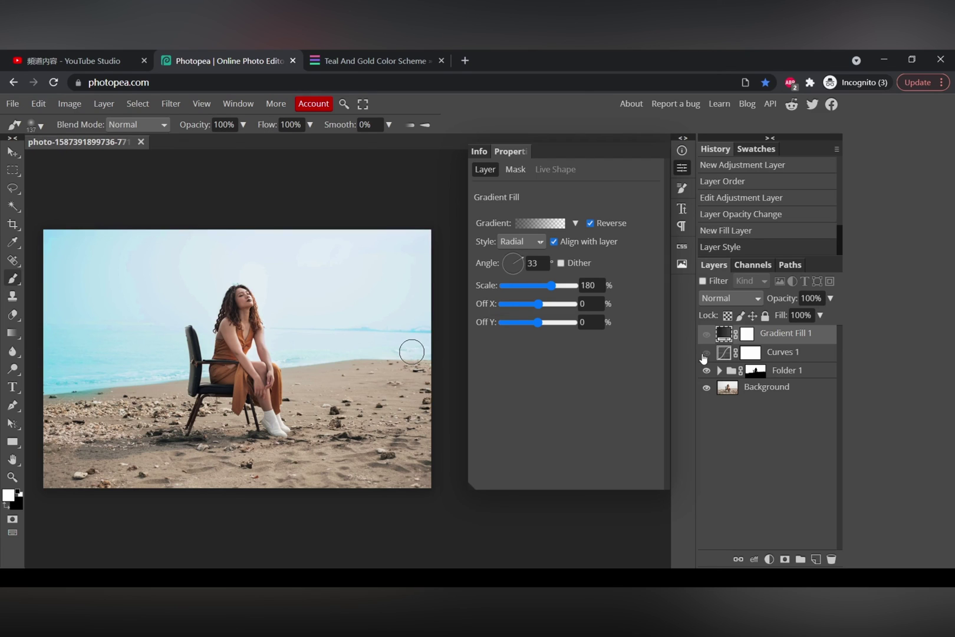
pyautogui.click(706, 353)
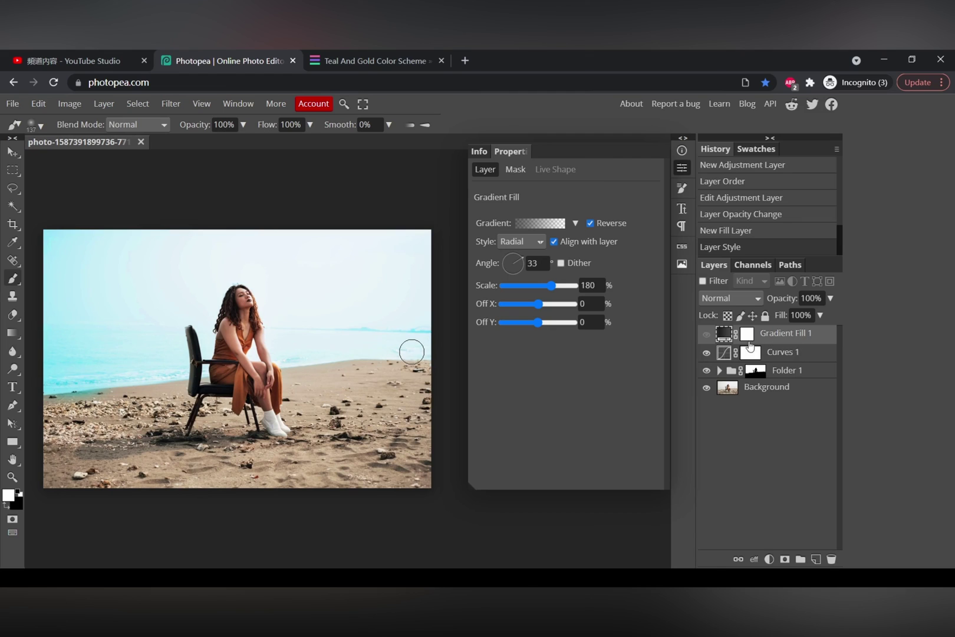
pyautogui.click(706, 334)
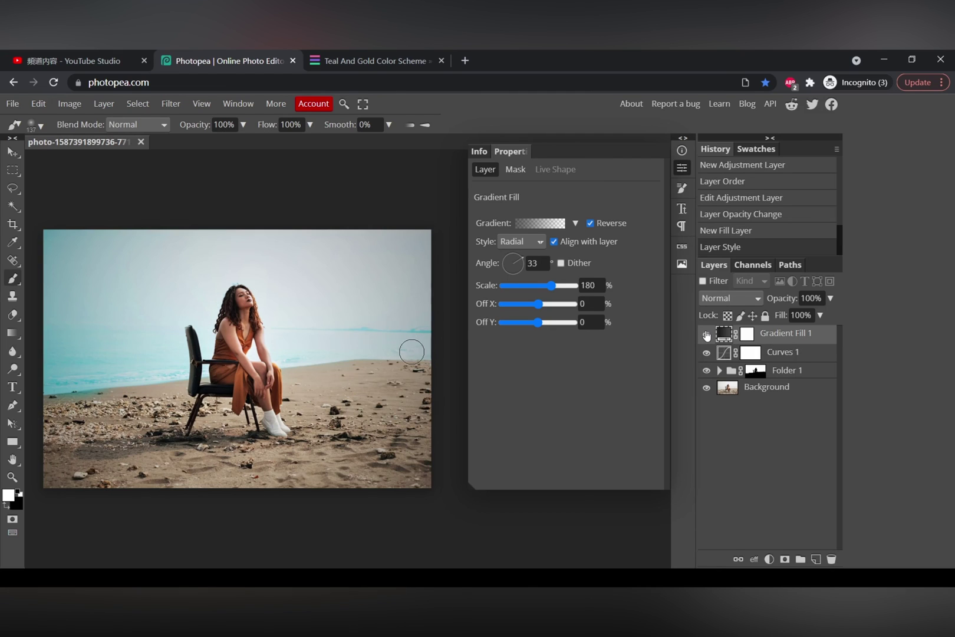